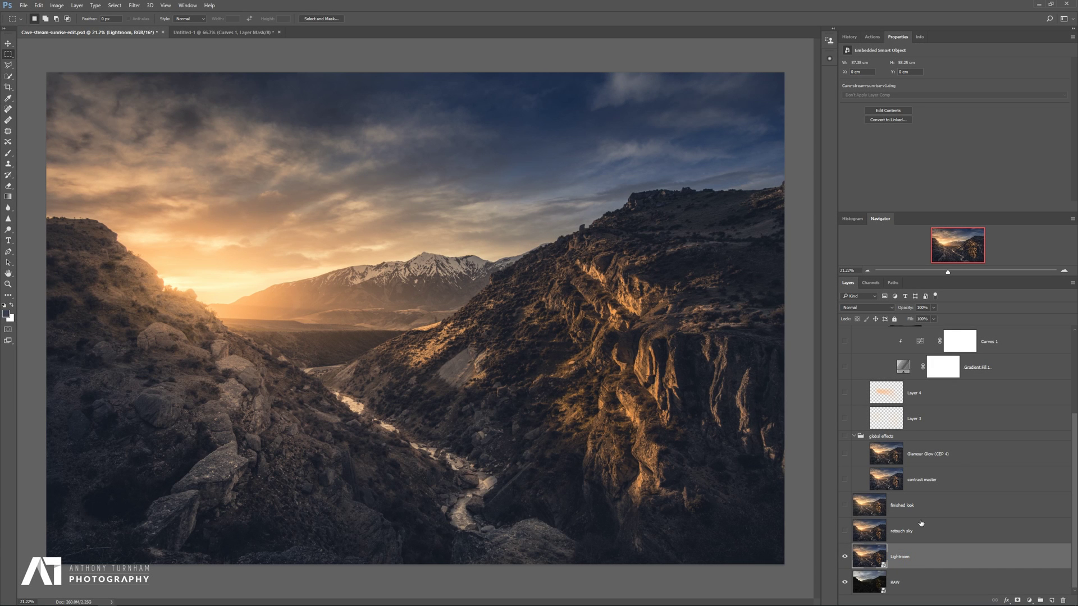
Compare the raw image with the Lightroom edit, then move finished look below retouch sky.
left_click(845, 556)
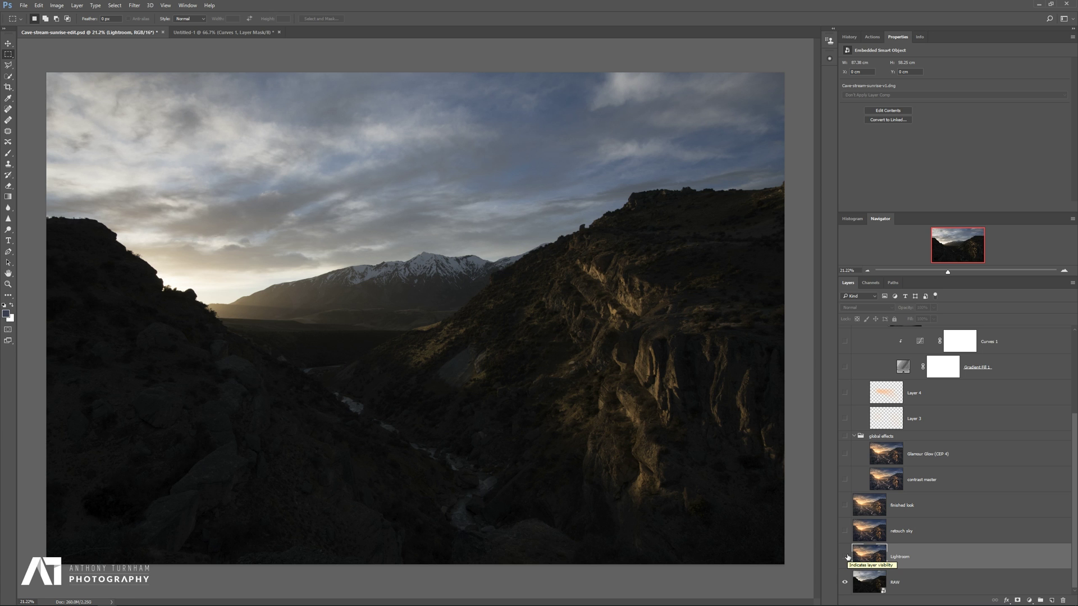
left_click(845, 557)
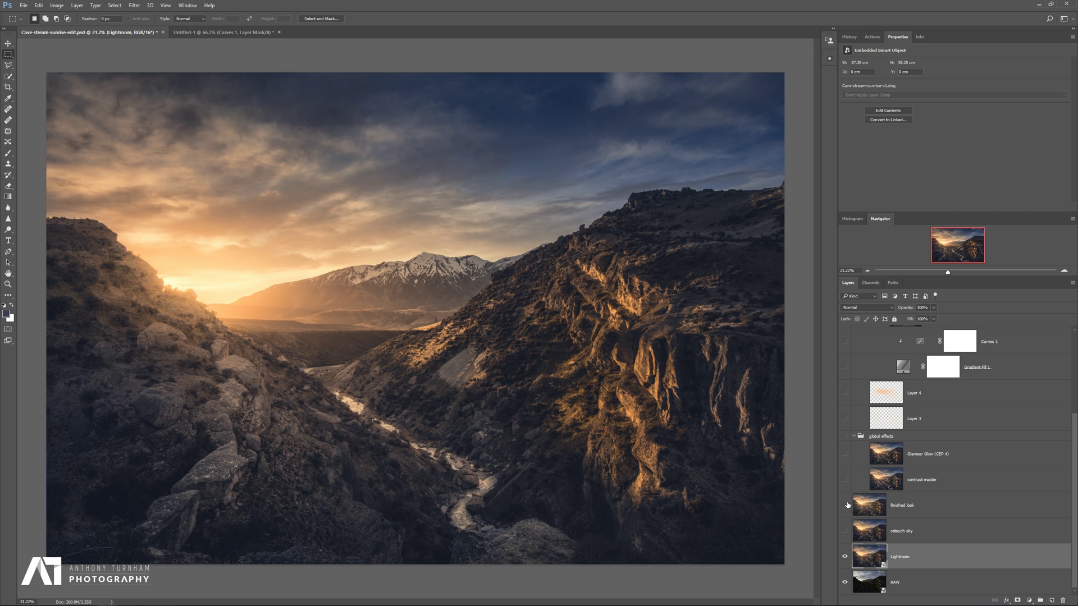
left_click_drag(875, 506, 883, 538)
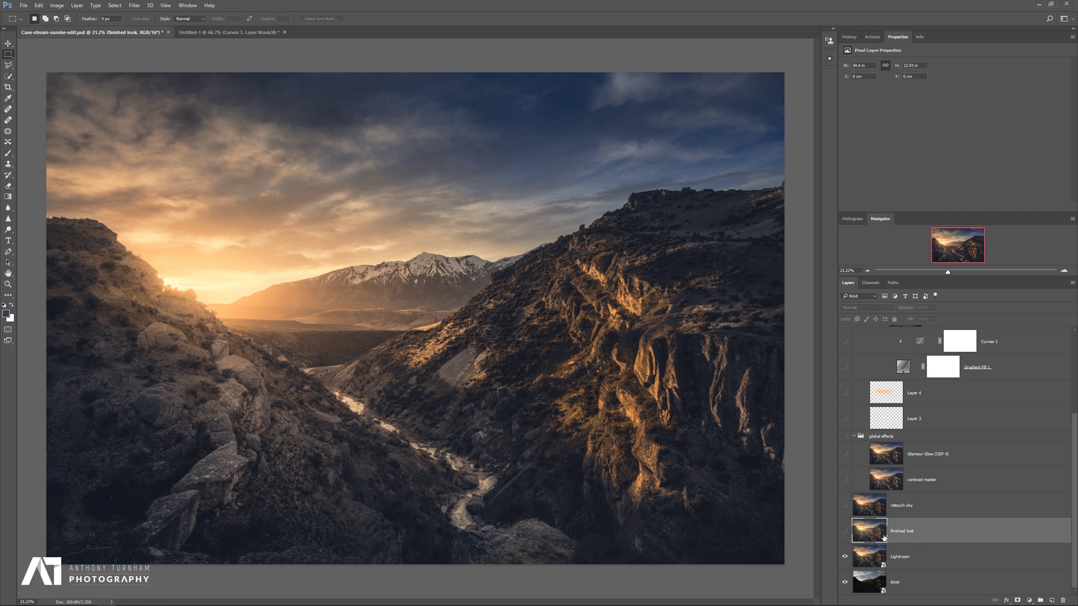
Compare the image with and without the finished look layer, leaving it hidden.
left_click(845, 531)
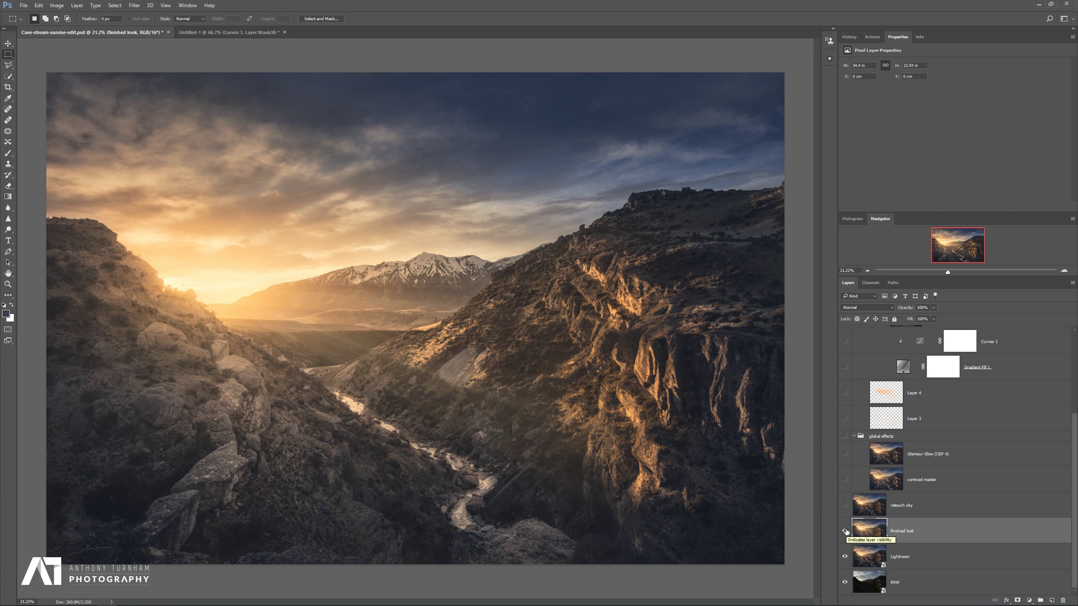
left_click(845, 531)
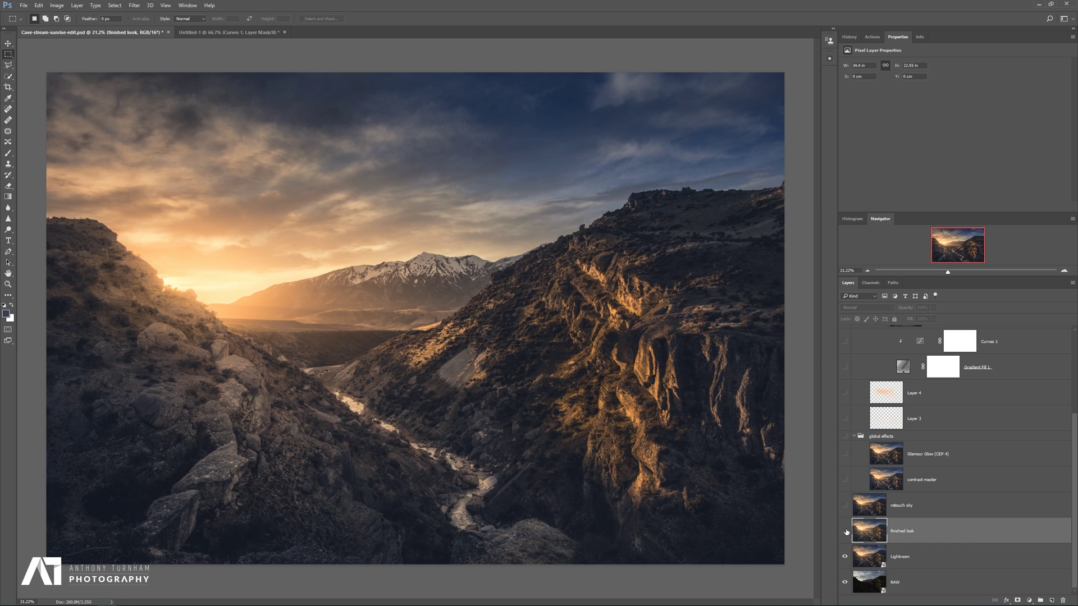
left_click(845, 530)
left_click(845, 531)
left_click(845, 531)
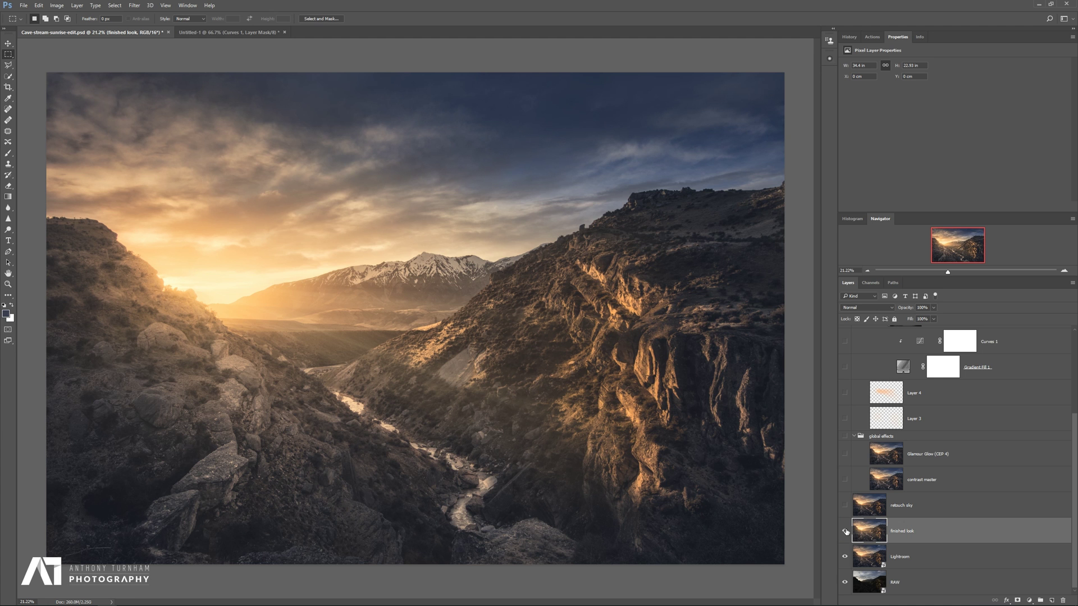
left_click(845, 531)
left_click(846, 531)
left_click(845, 531)
Select the retouch sky layer and compare the sky with and without it.
left_click(868, 505)
left_click(844, 507)
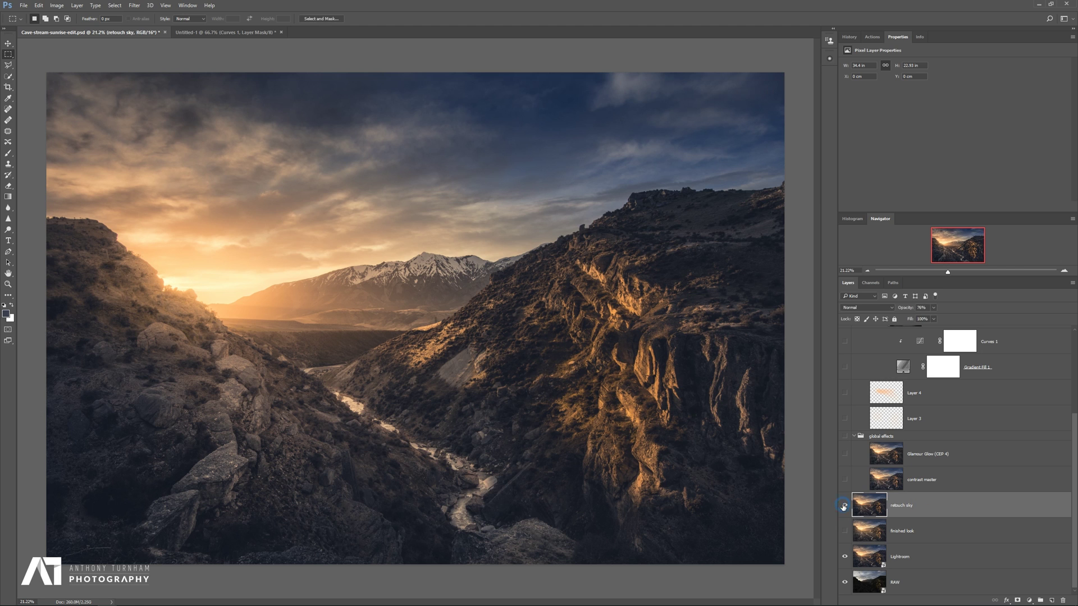
left_click(844, 506)
left_click(845, 505)
left_click(846, 505)
left_click(845, 506)
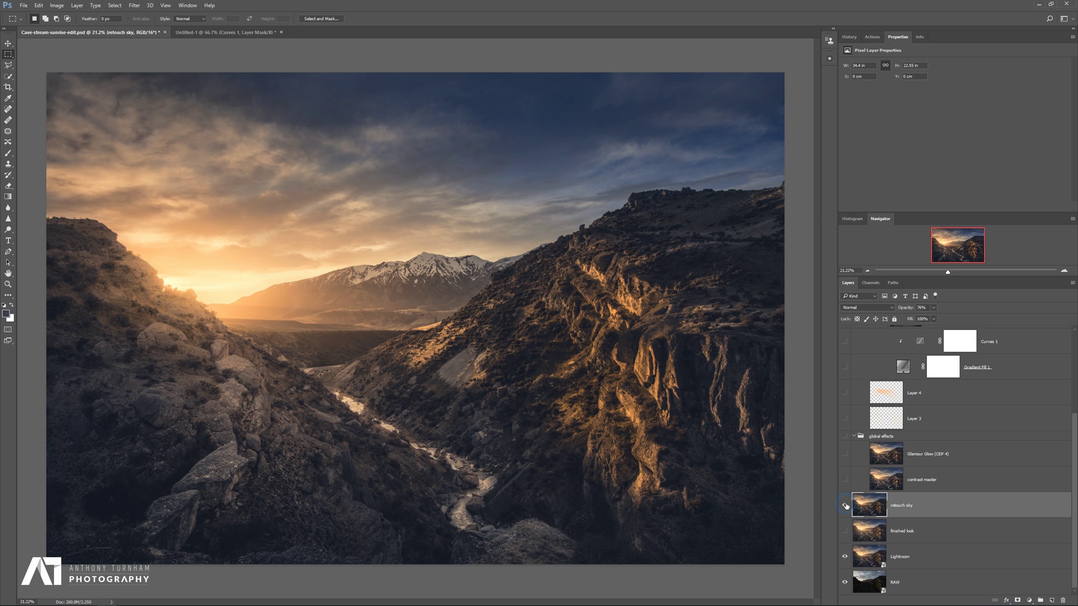
left_click(845, 506)
left_click(845, 505)
Heal two small patches in the sky with the Healing Brush.
left_click(8, 119)
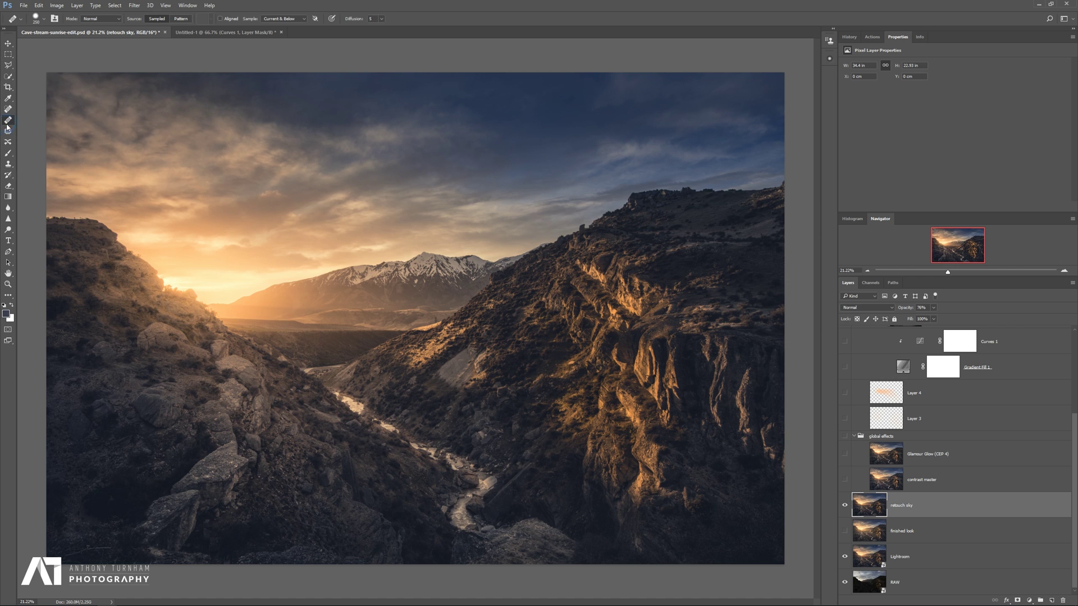
left_click(125, 130)
left_click(193, 220)
Turn on the contrast master layer and its global effects group, comparing before and after.
left_click(845, 479)
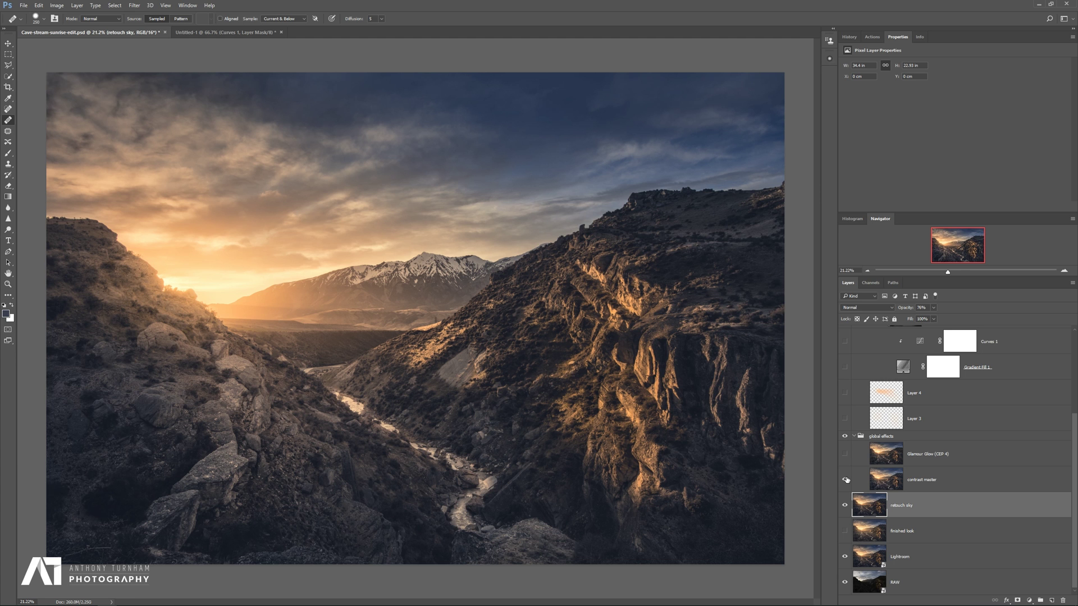
left_click(845, 479)
left_click(845, 479)
left_click(844, 479)
left_click(845, 479)
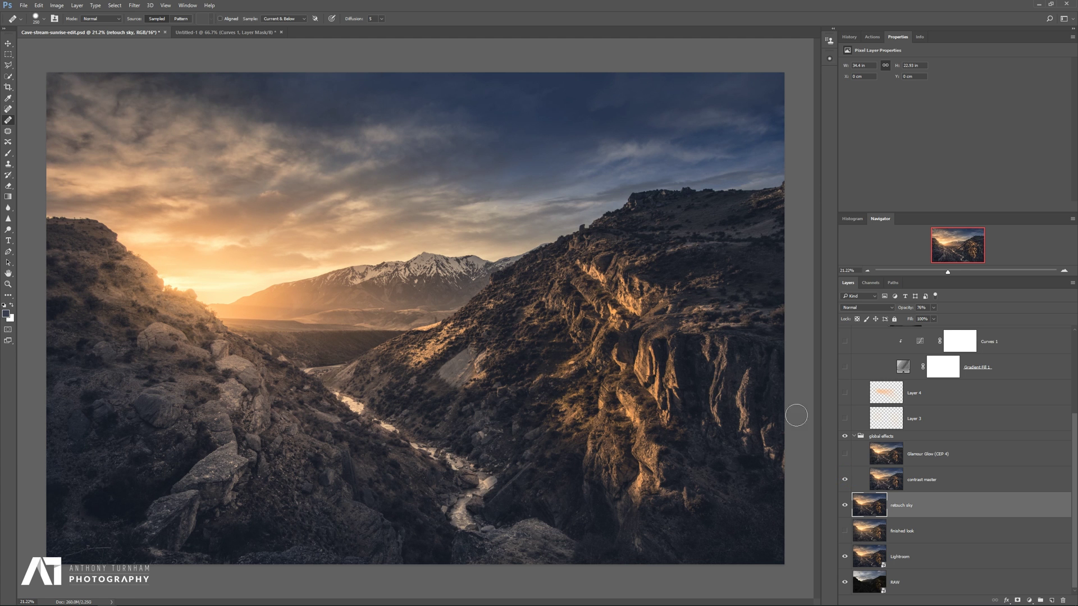
Show the Glamour Glow (CEP 4) layer and set its opacity to about 62%.
left_click(944, 456)
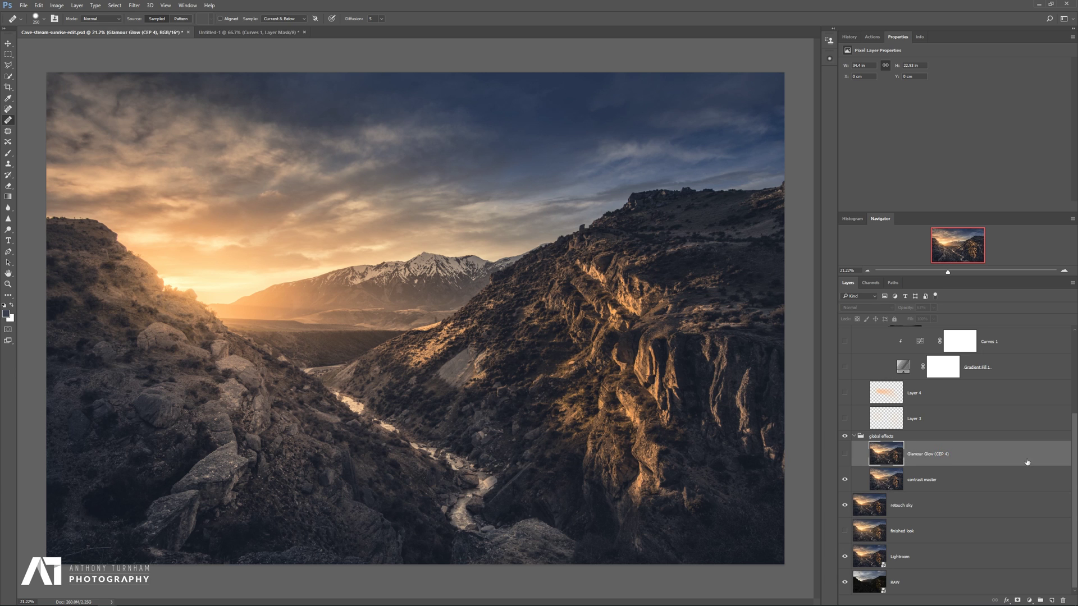
left_click(846, 455)
left_click(846, 456)
left_click(846, 456)
left_click(845, 455)
left_click(846, 455)
left_click(934, 307)
left_click_drag(934, 319, 1020, 329)
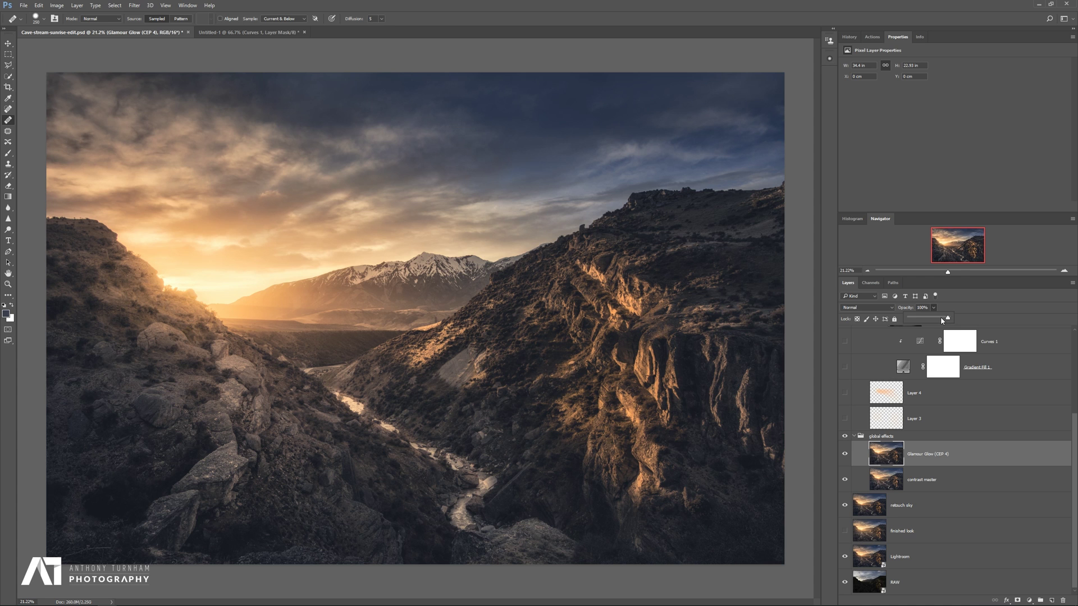
left_click_drag(946, 318, 933, 320)
Settle the glow at 62% opacity and launch Color Efex Pro 4 from Nik Collection.
left_click(134, 5)
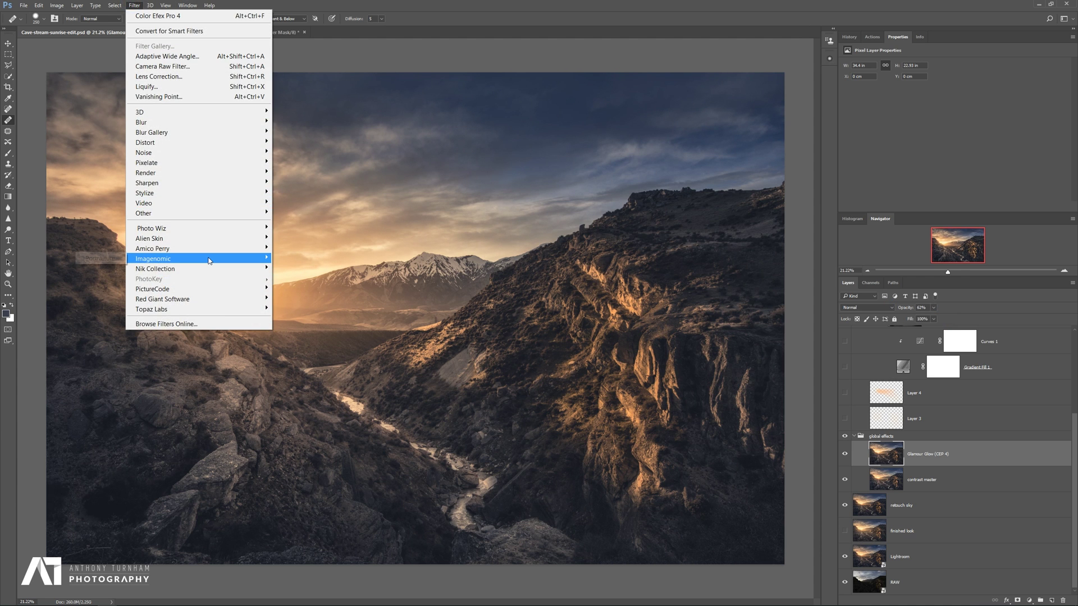
mouse_move(219, 270)
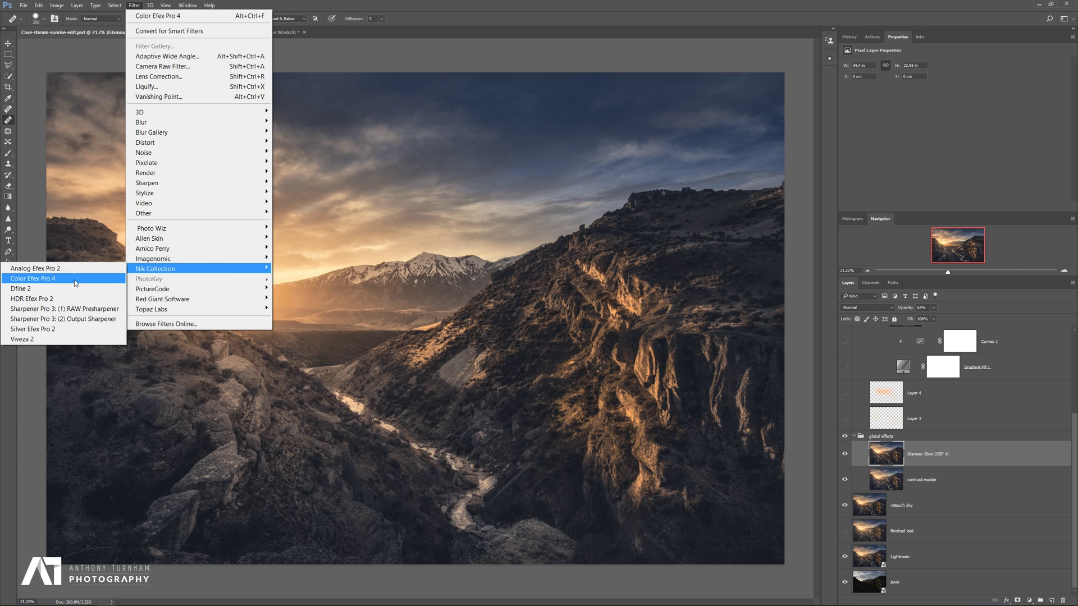
left_click(104, 284)
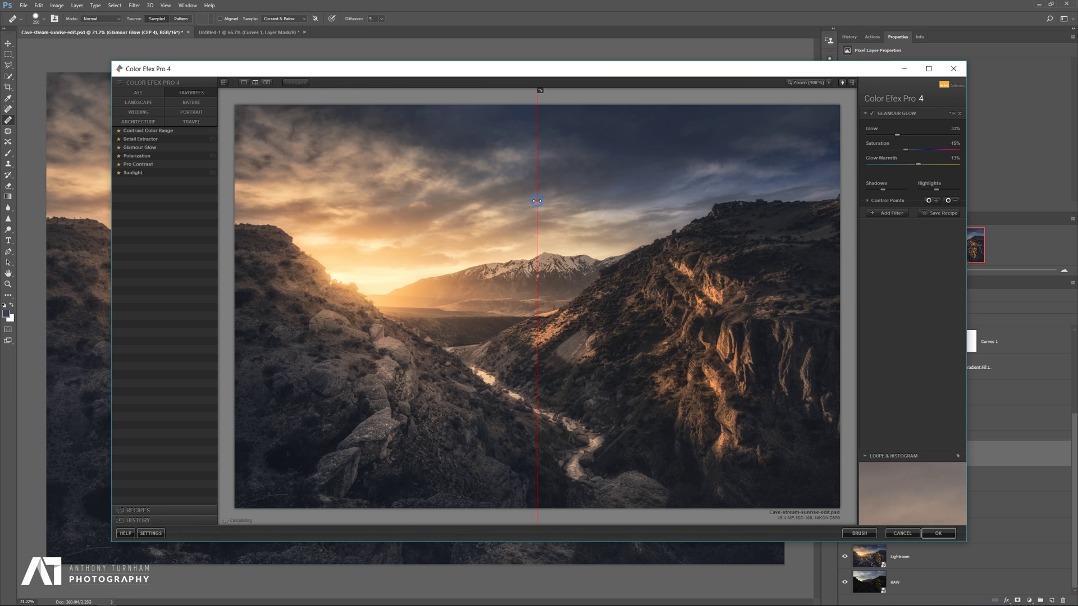
Soften Glamour Glow to about 23% glow with reduced saturation and warmth, then apply it.
left_click_drag(545, 204, 297, 297)
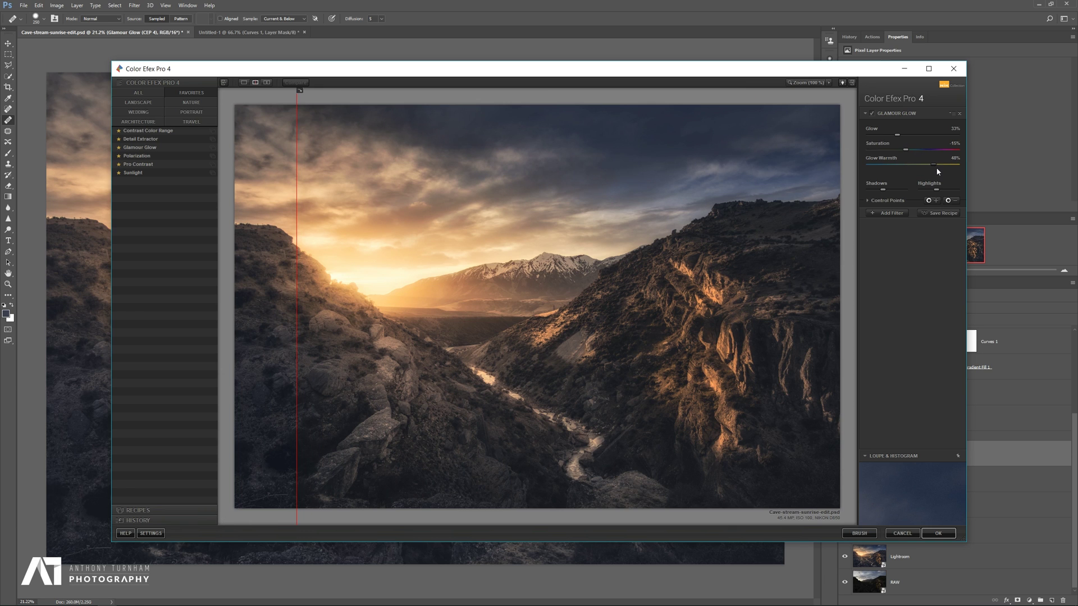
left_click_drag(937, 169, 910, 138)
left_click(899, 135)
left_click_drag(927, 153, 897, 156)
left_click_drag(906, 167, 920, 166)
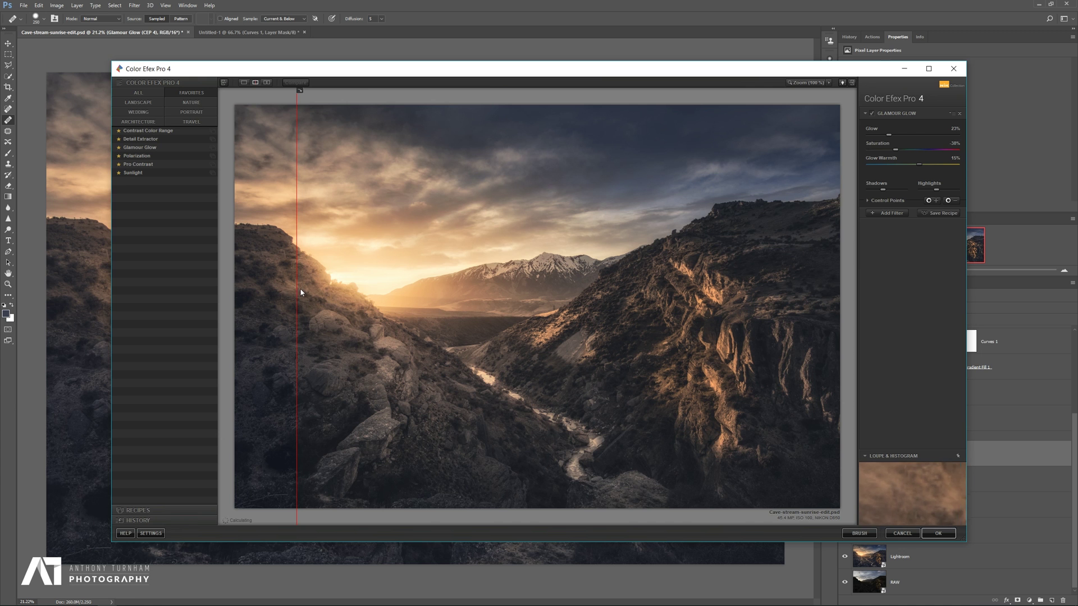
left_click_drag(298, 303, 365, 317)
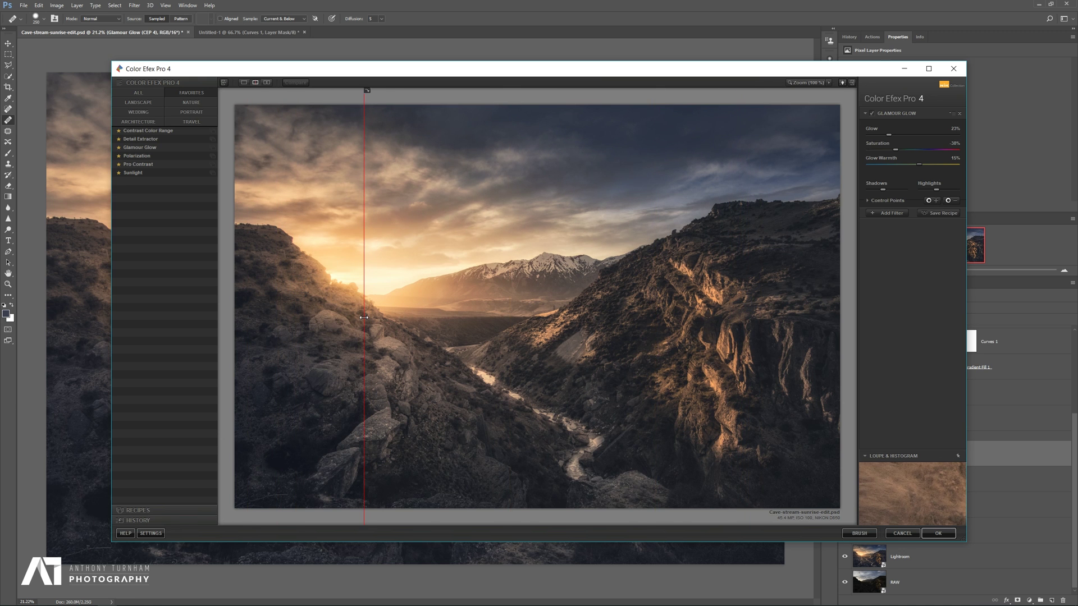
left_click(900, 533)
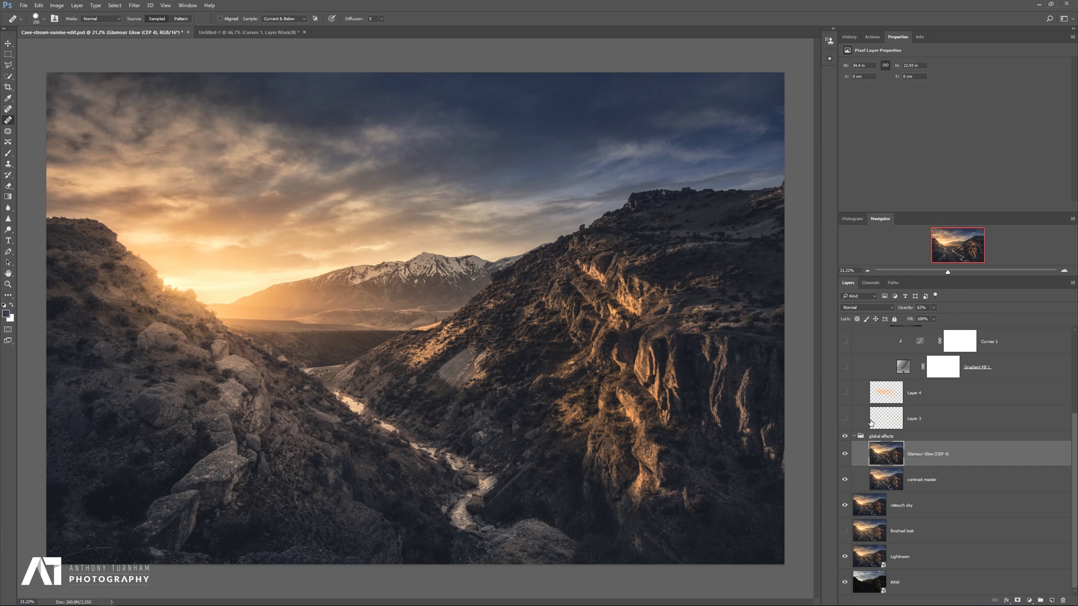
Select the light group's mask in the Layers panel and dismiss the error alert.
scroll(872, 424, "up", 3)
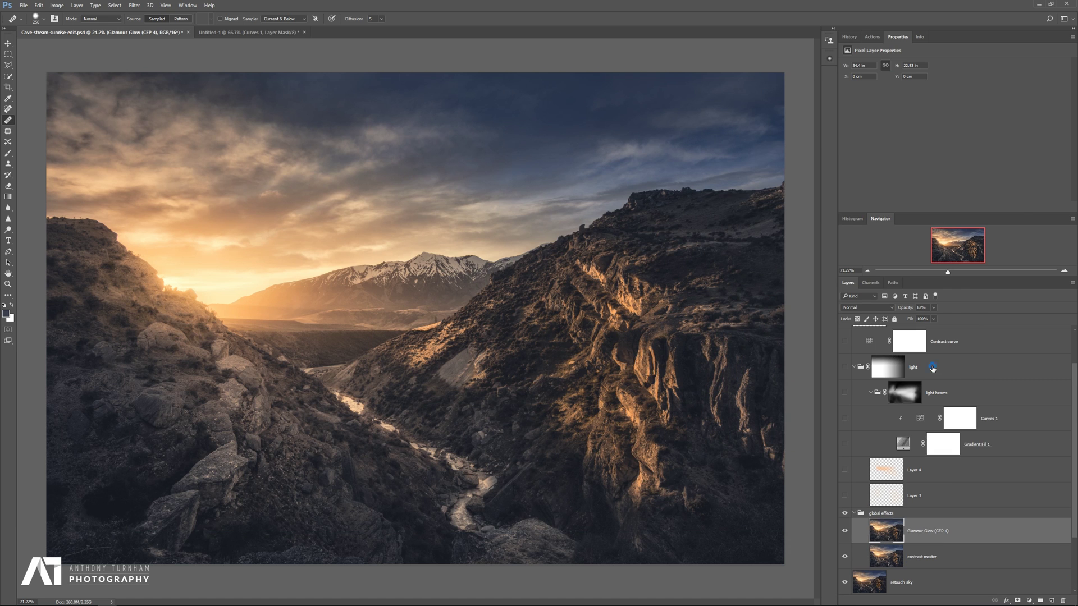
left_click(869, 367)
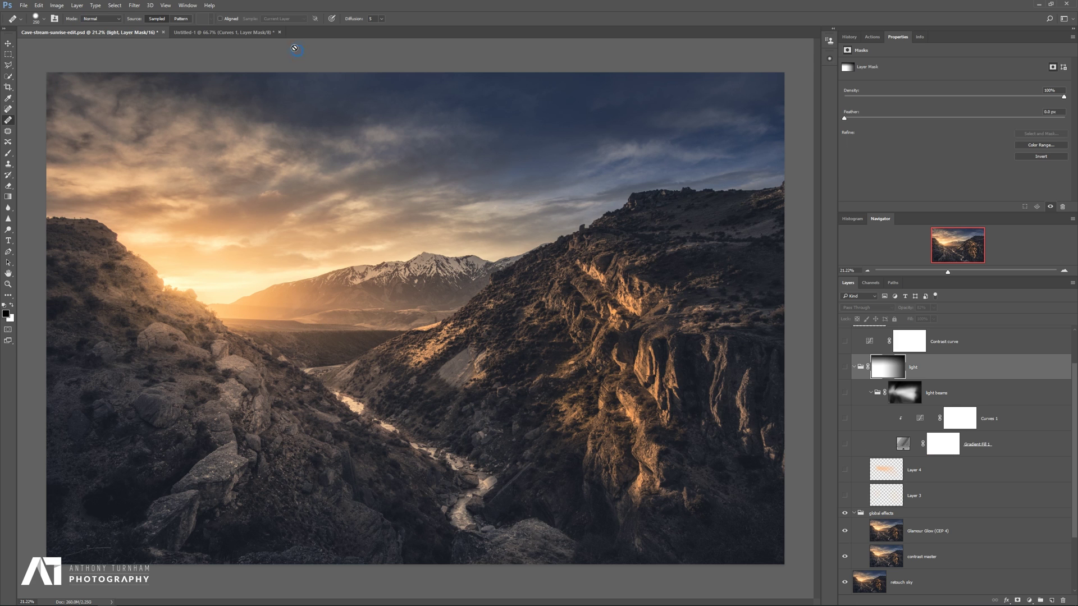
left_click(266, 42)
left_click(539, 227)
In Untitled-1, hide Gradient Fill 1 so only the blue fill shows, and select it.
left_click(206, 33)
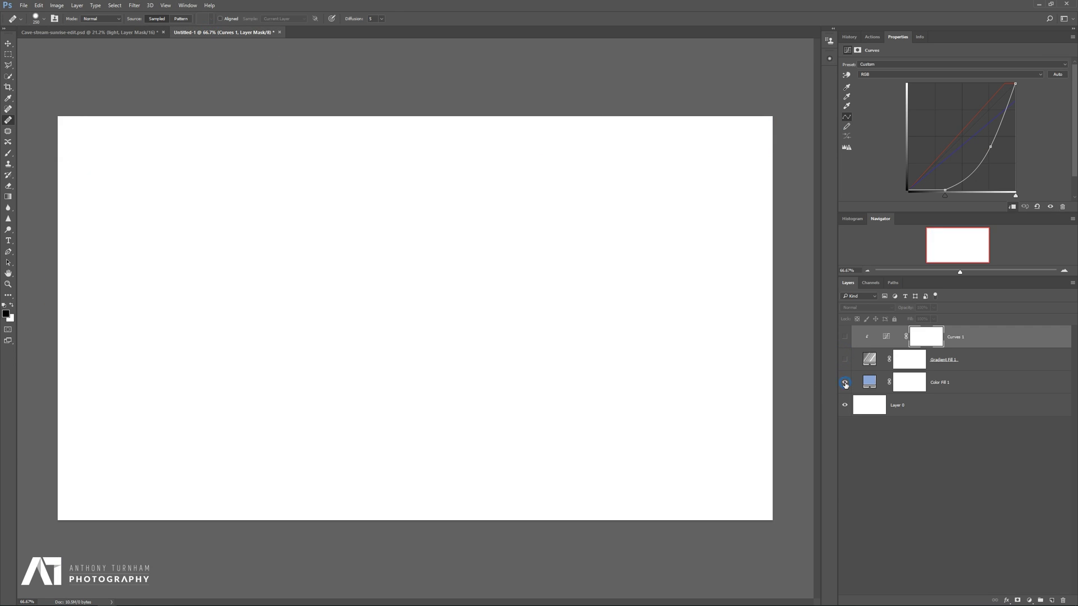
left_click(846, 382)
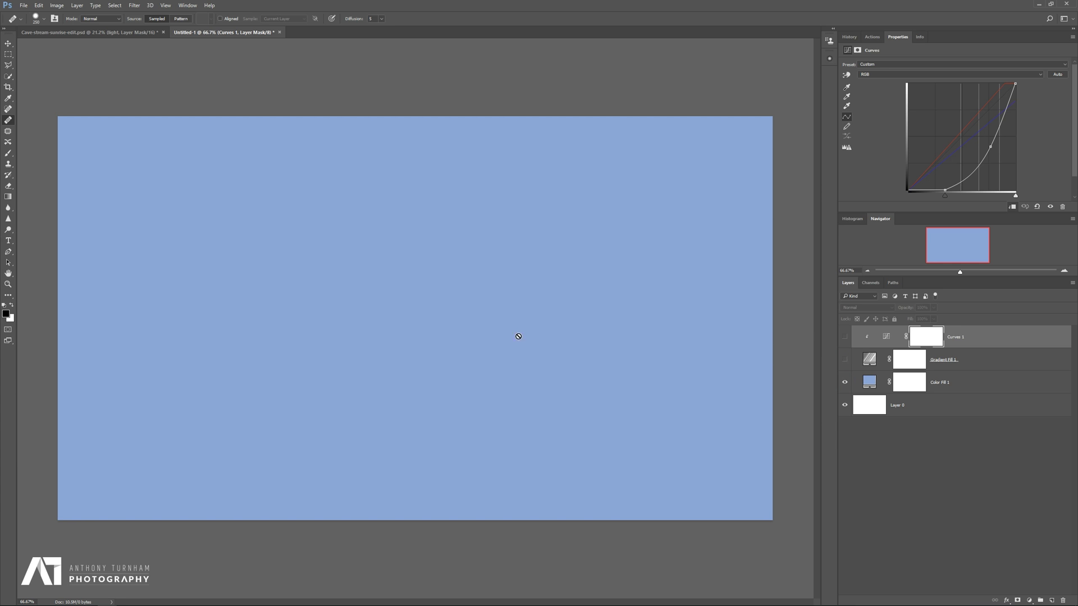
left_click(962, 362)
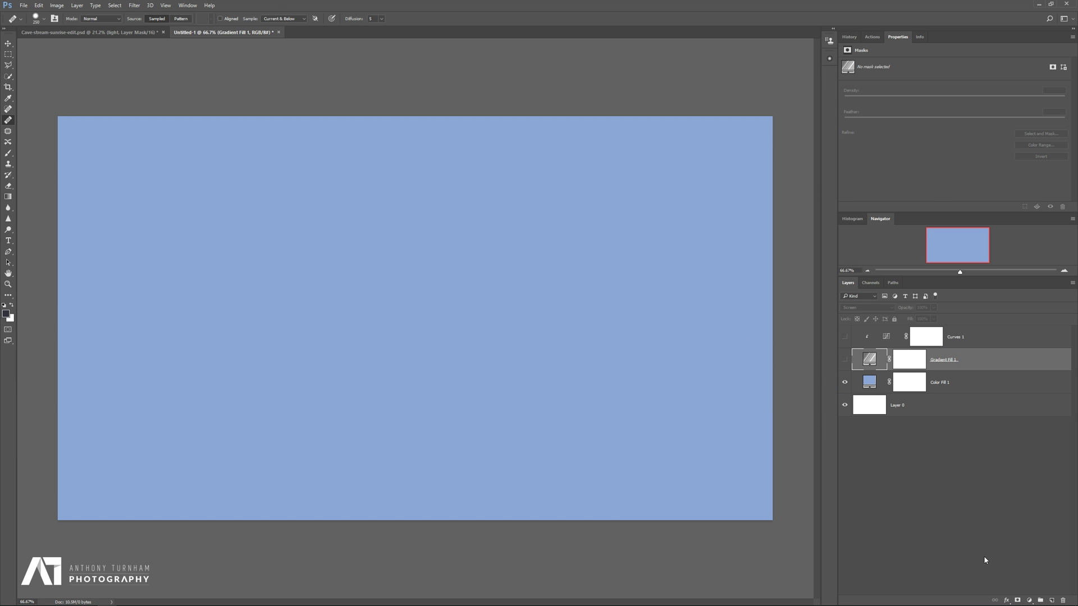
left_click(1029, 599)
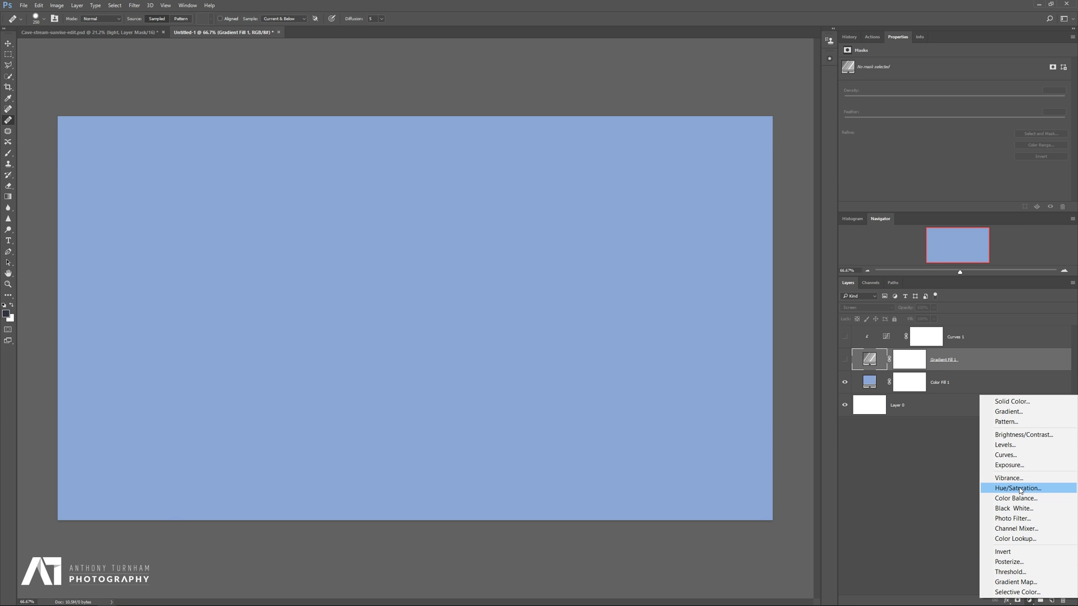
Add a Gradient Fill layer using an Angle-style Spectrum gradient and re-show Gradient Fill 1.
left_click(1008, 411)
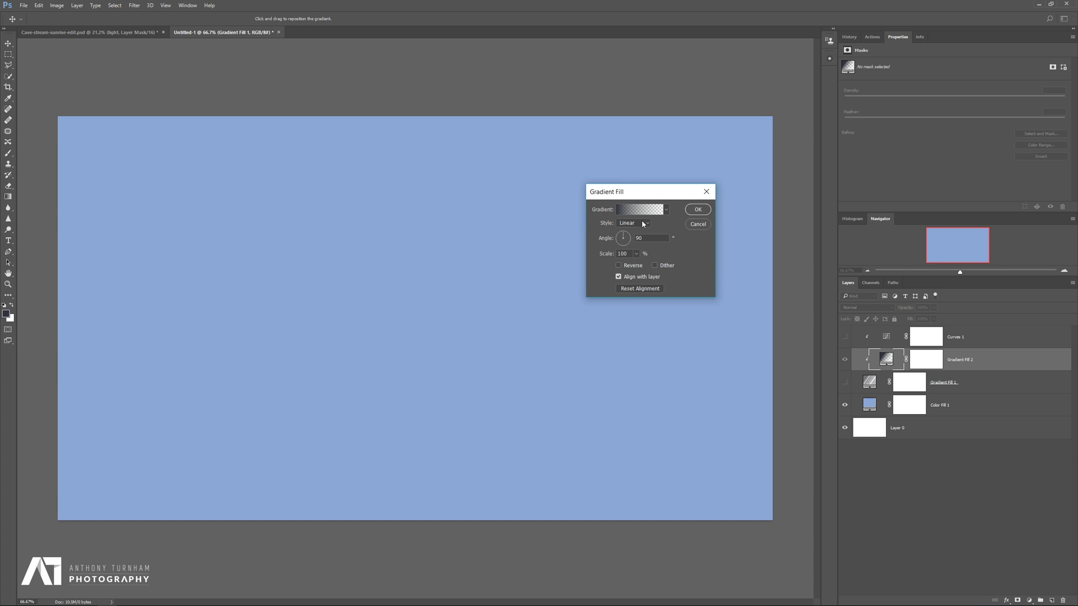
left_click(643, 224)
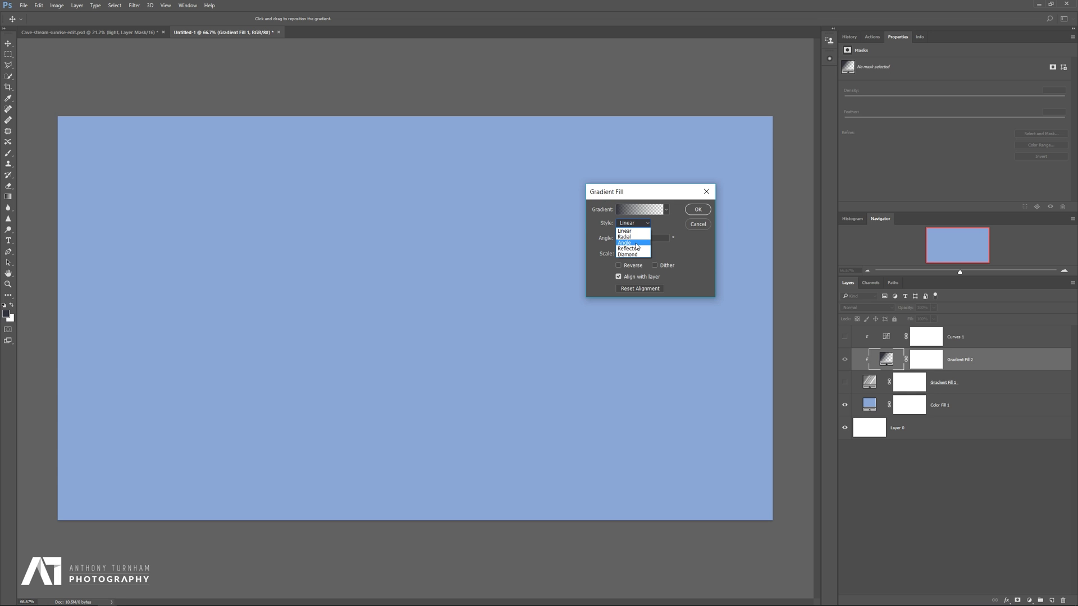
left_click(635, 242)
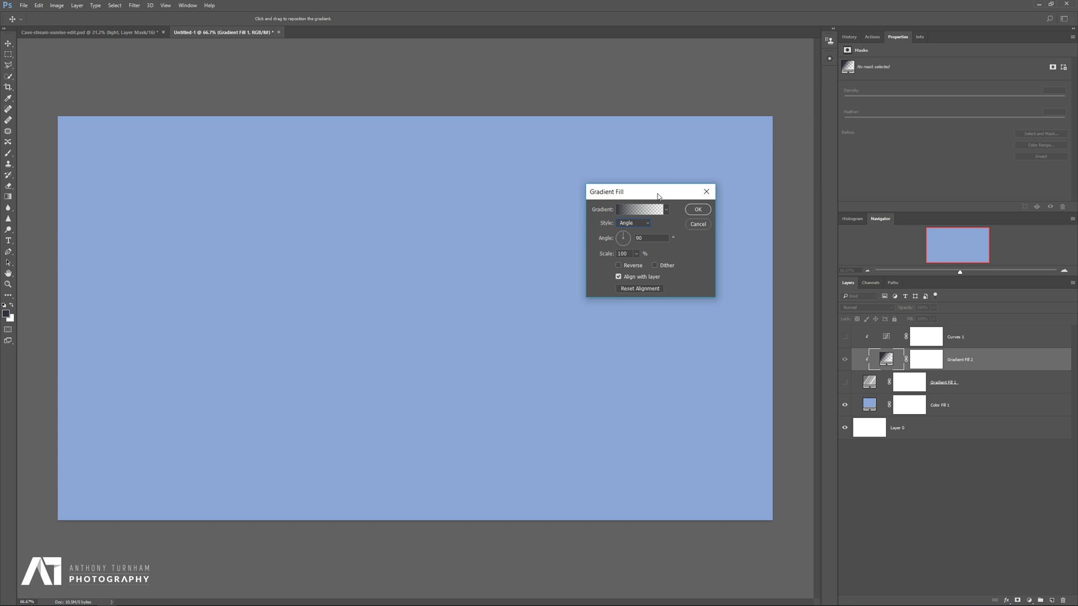
left_click(658, 211)
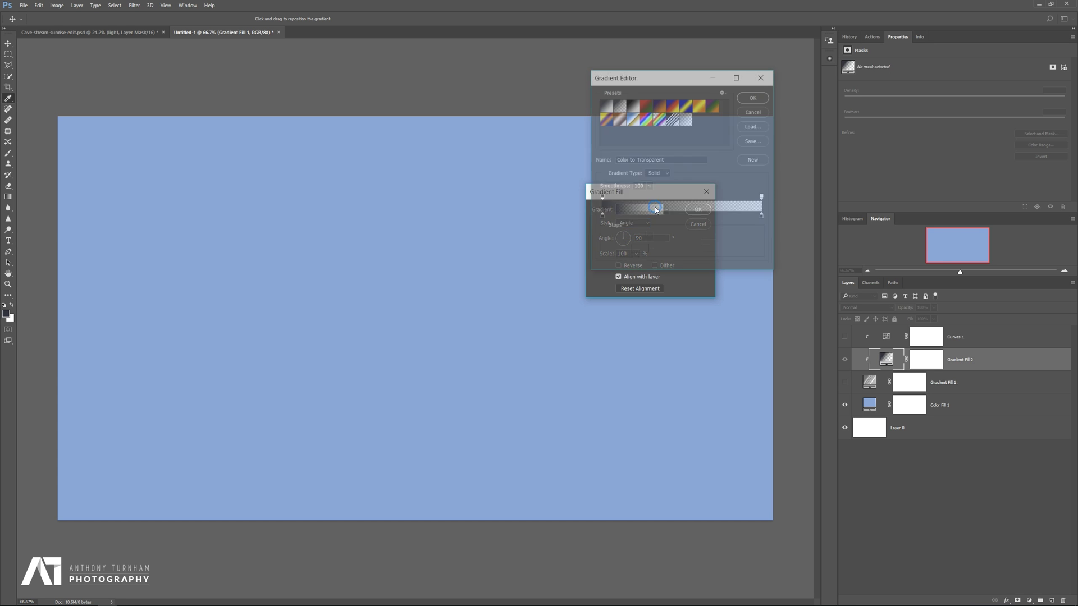
left_click(646, 119)
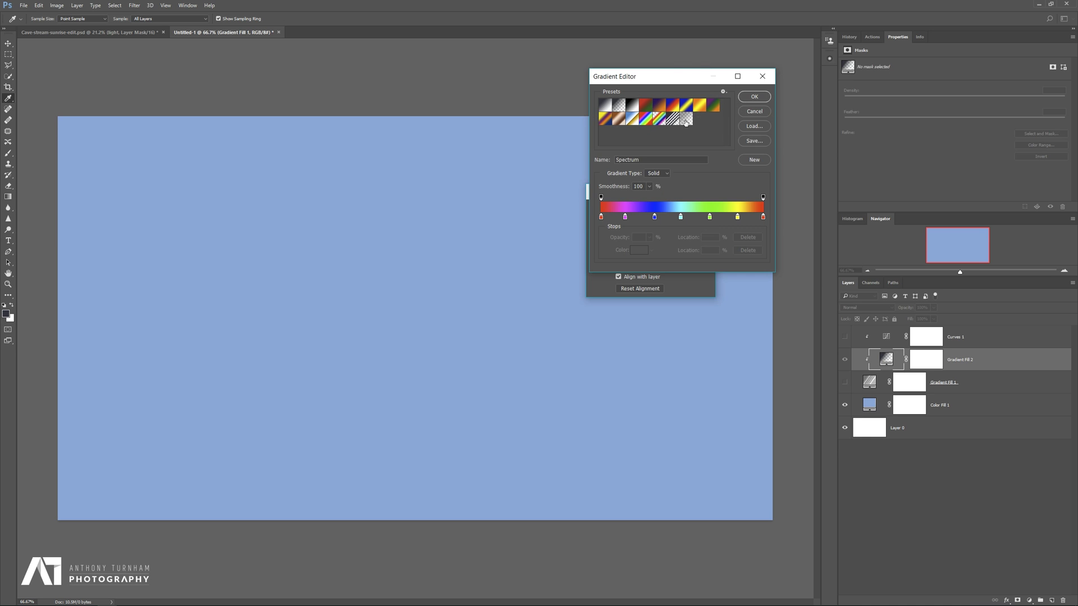
left_click(759, 97)
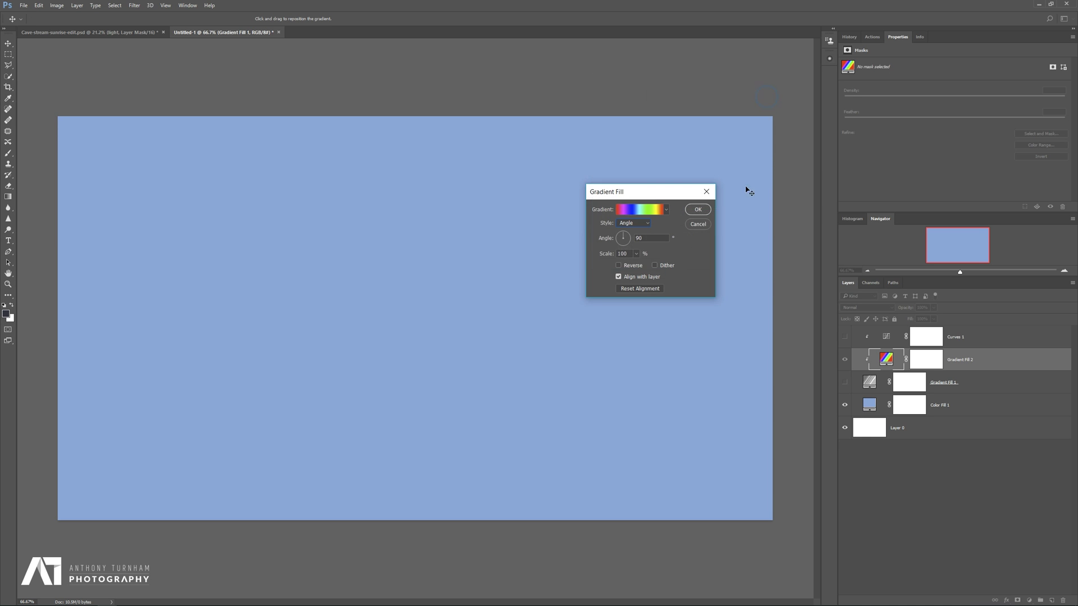
left_click(696, 209)
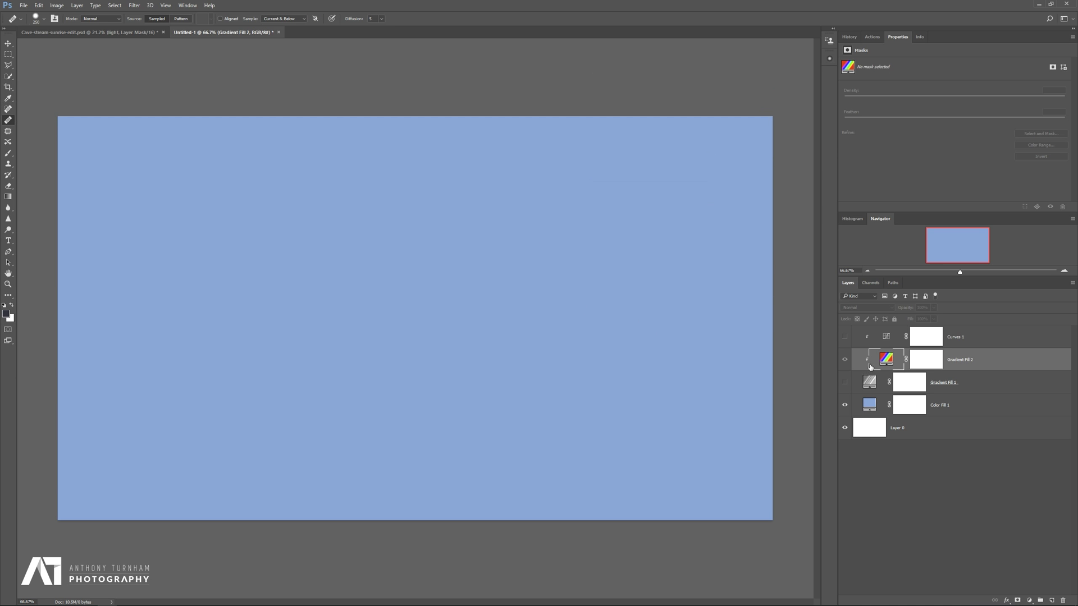
left_click(845, 382)
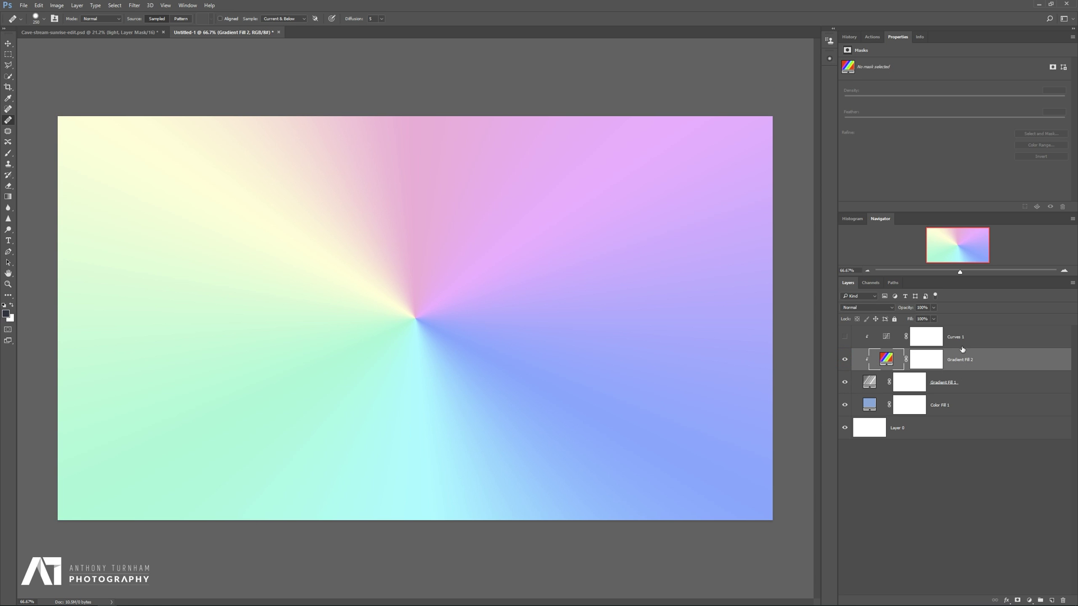
Place Gradient Fill 2 above Curves 1, check it on and off, and reopen its fill settings.
left_click_drag(962, 350, 966, 330)
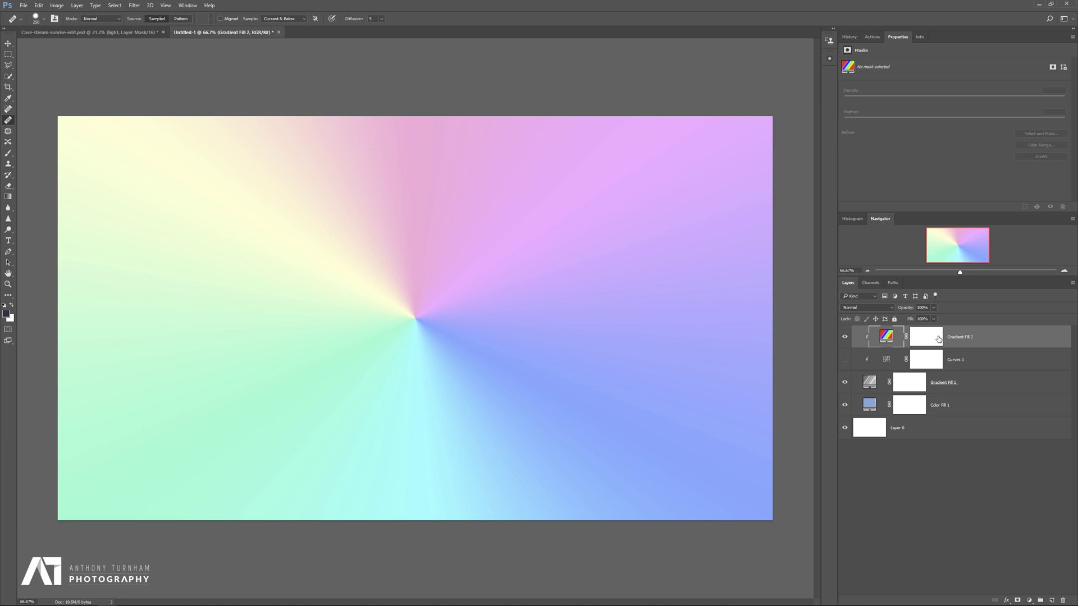
left_click(844, 337)
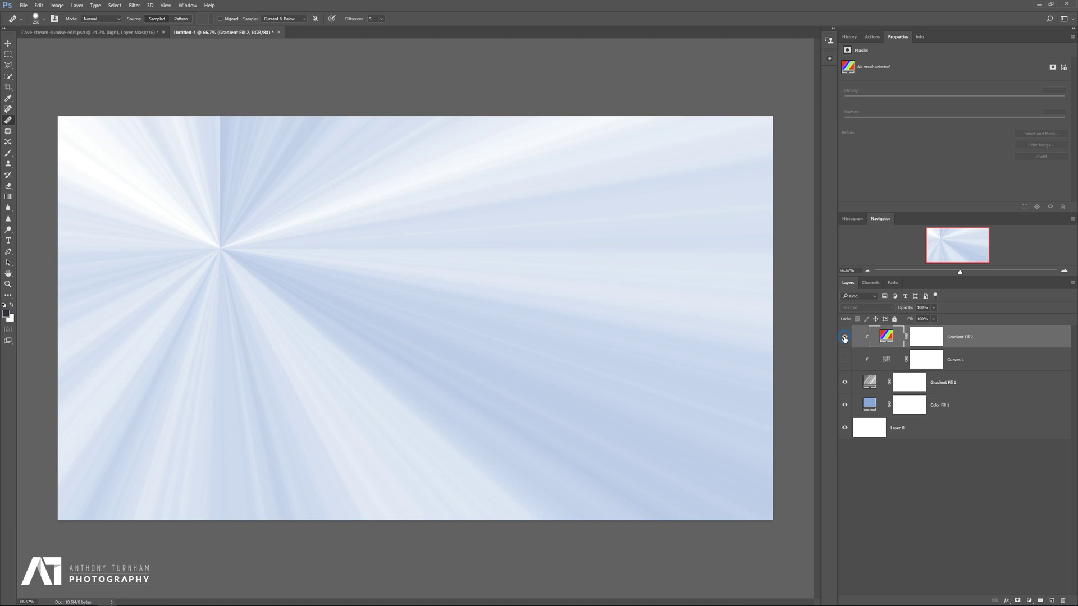
left_click(844, 337)
double_click(887, 337)
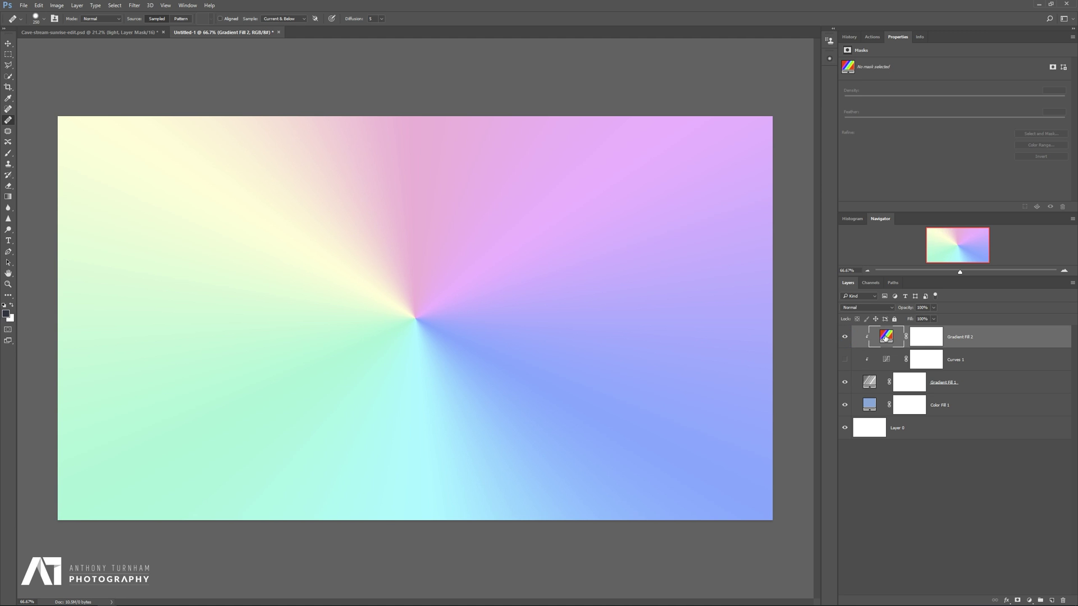
left_click_drag(654, 191, 683, 158)
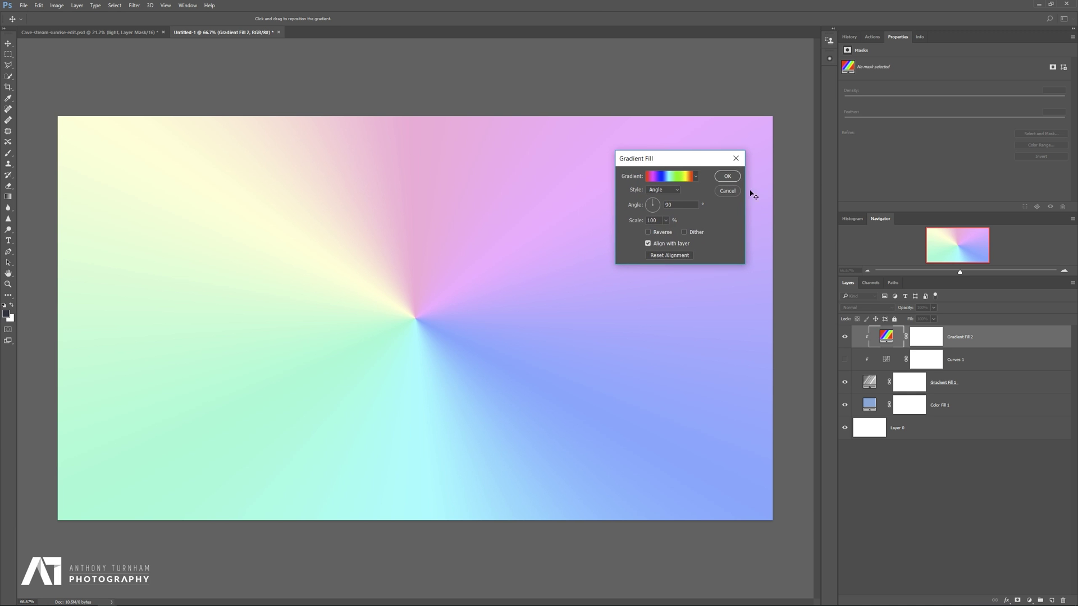
Make the gradient a Noise type using the HSB colour model with lowered maximum saturation.
left_click(668, 176)
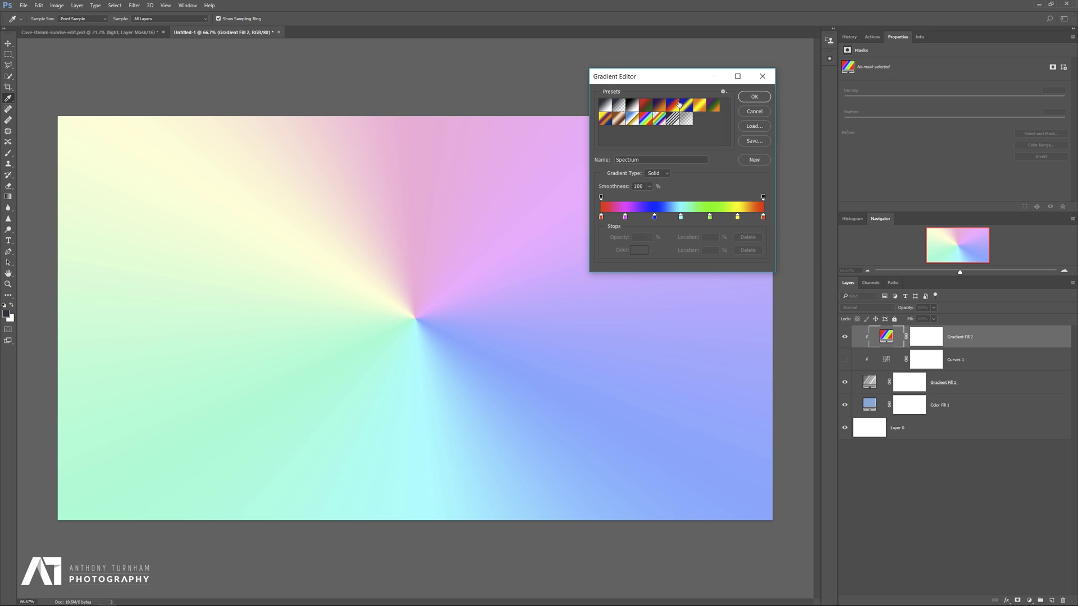
left_click(661, 176)
left_click(653, 187)
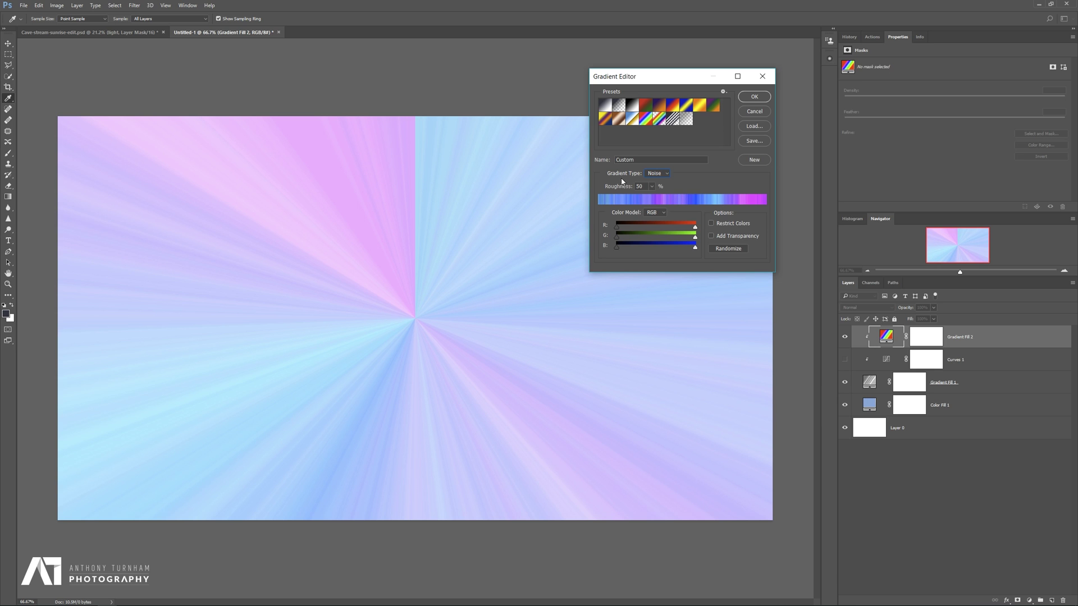
left_click(650, 213)
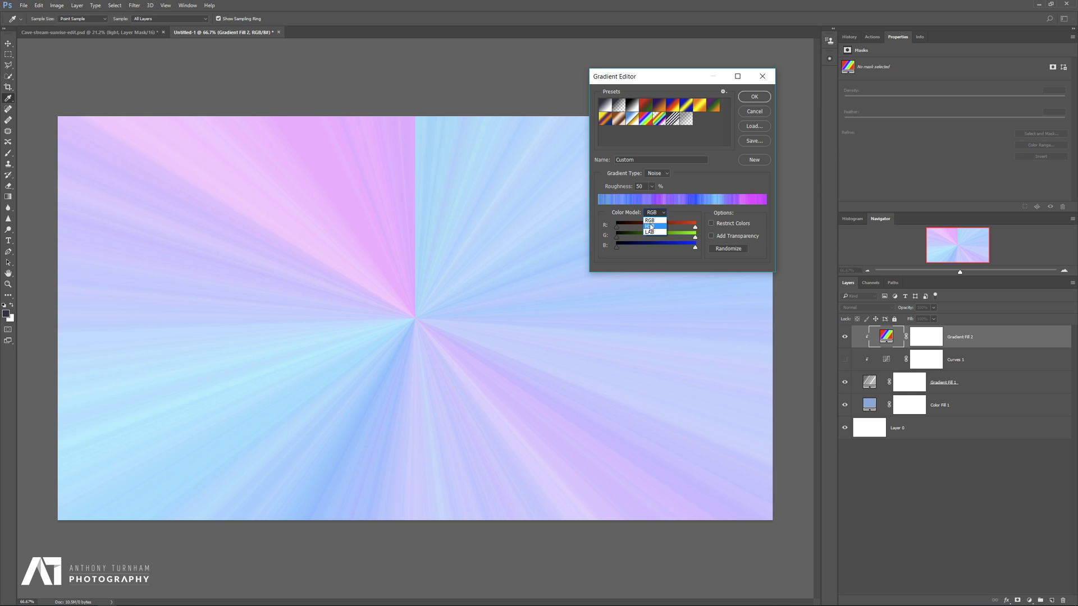
left_click(649, 226)
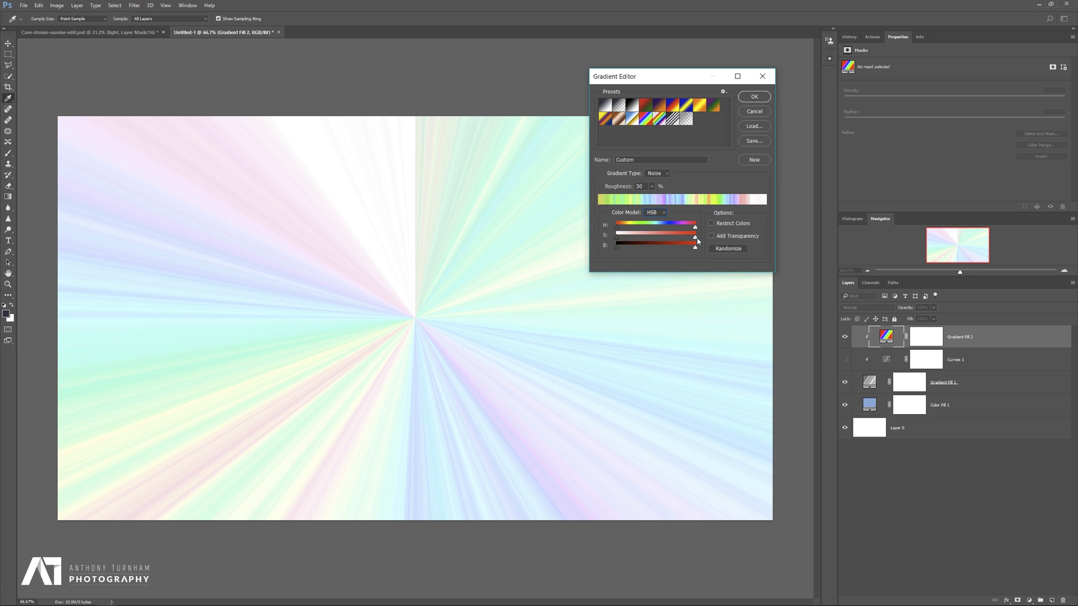
left_click_drag(698, 240, 620, 237)
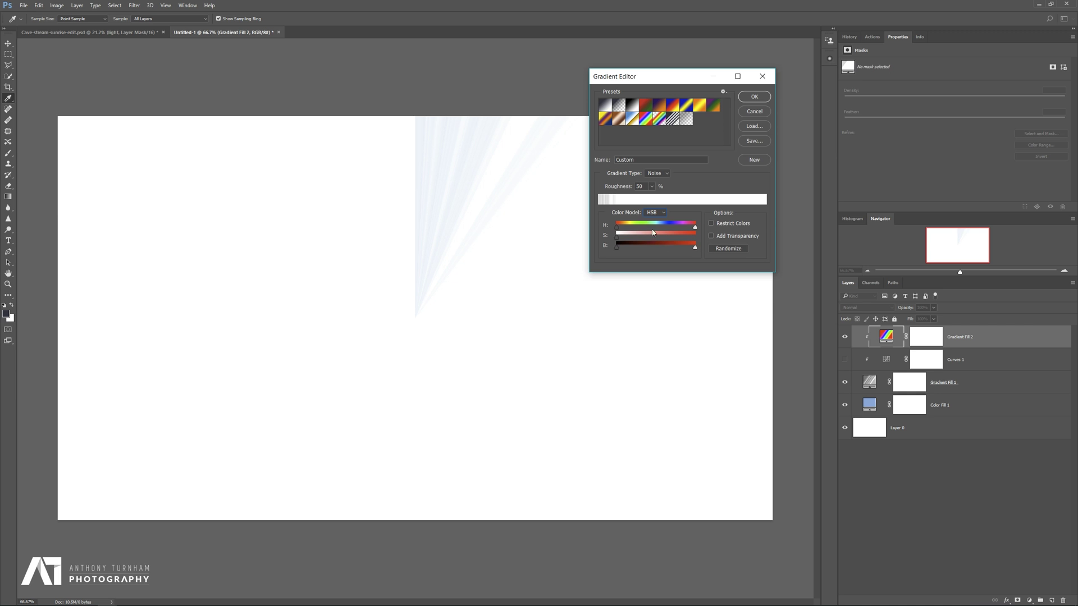
Randomize the noise gradient until it gives dense pale blue and white rays.
left_click(739, 249)
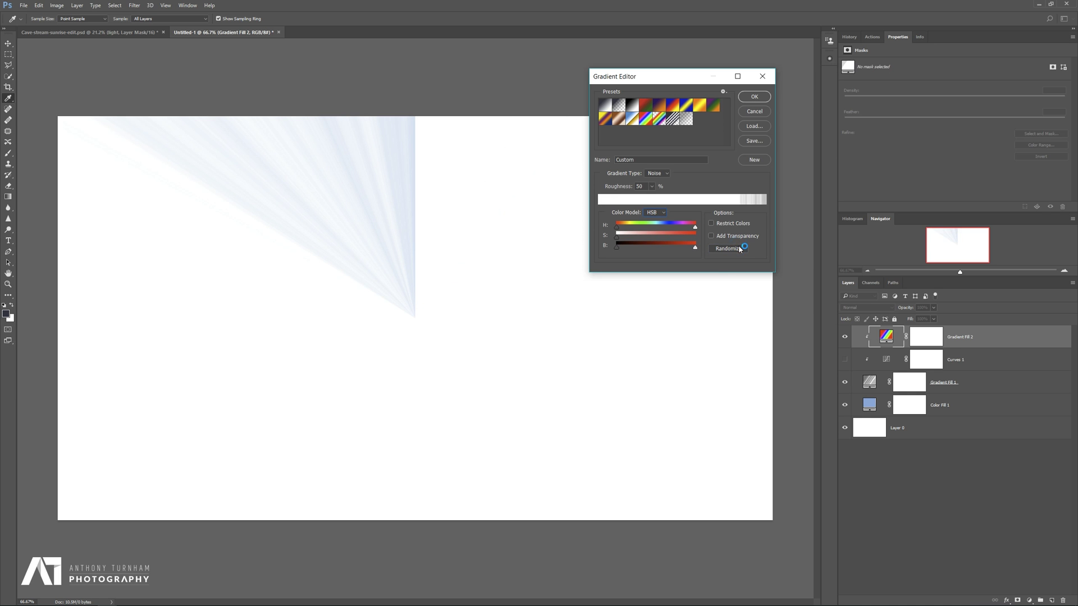
left_click(739, 249)
left_click(739, 248)
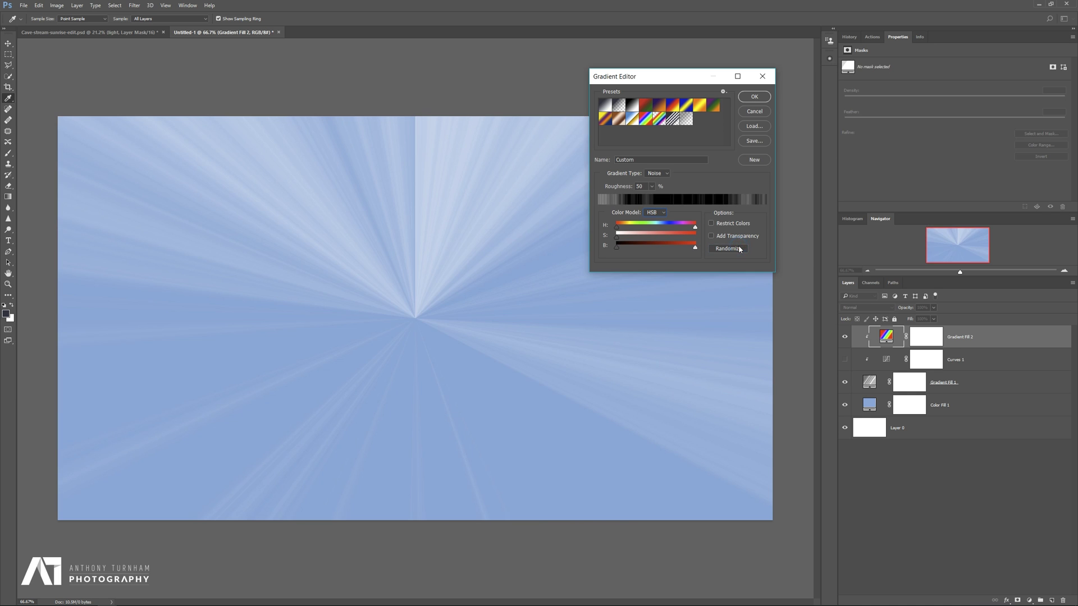
left_click(740, 248)
left_click(739, 249)
left_click(739, 248)
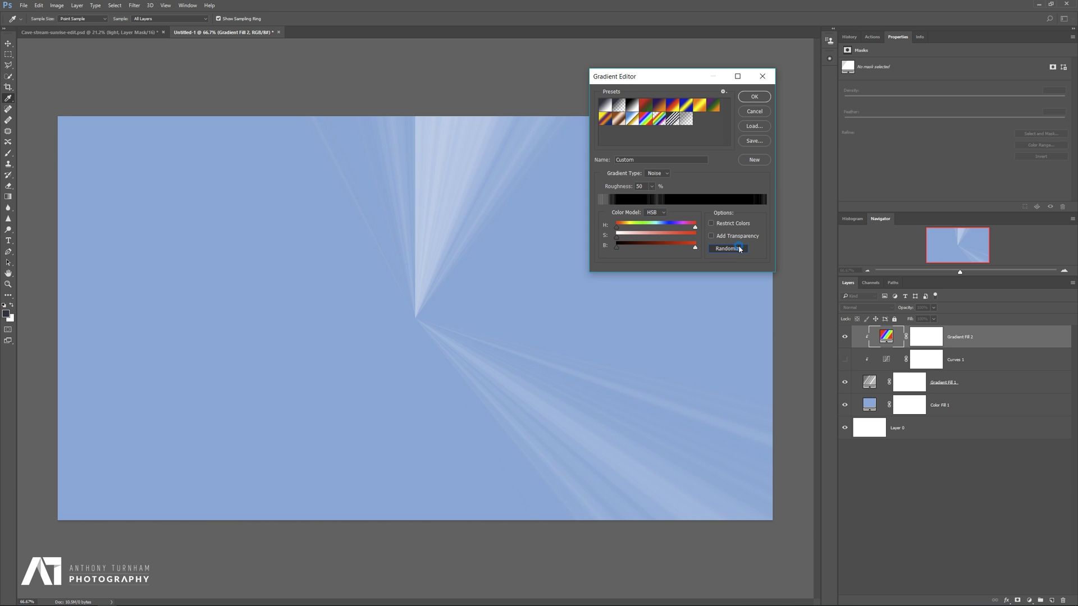
left_click(739, 249)
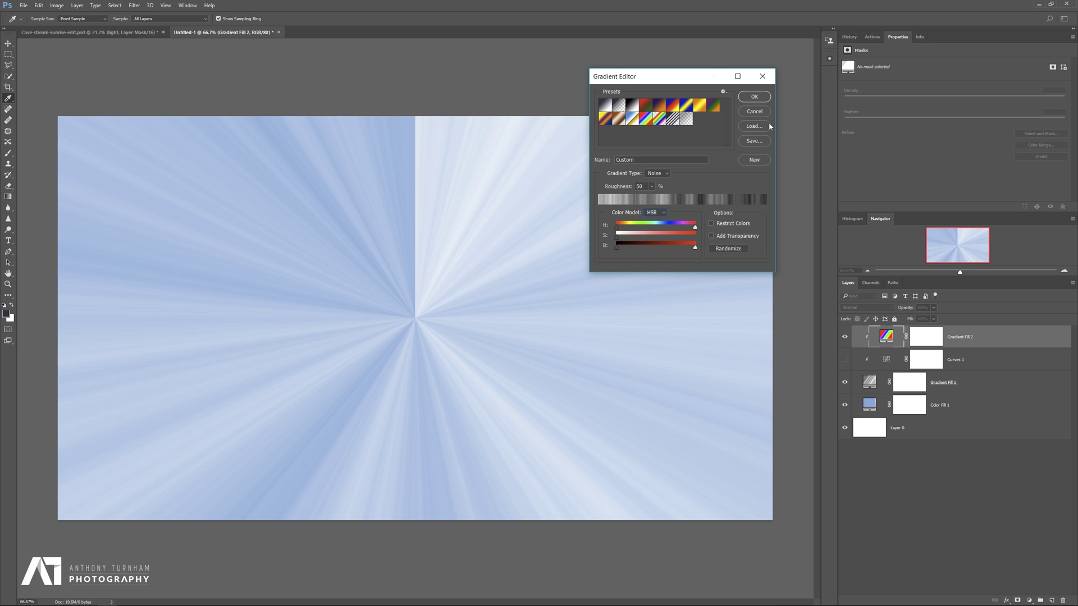
Accept the noise gradient and move the ray centre toward the upper left.
left_click(754, 97)
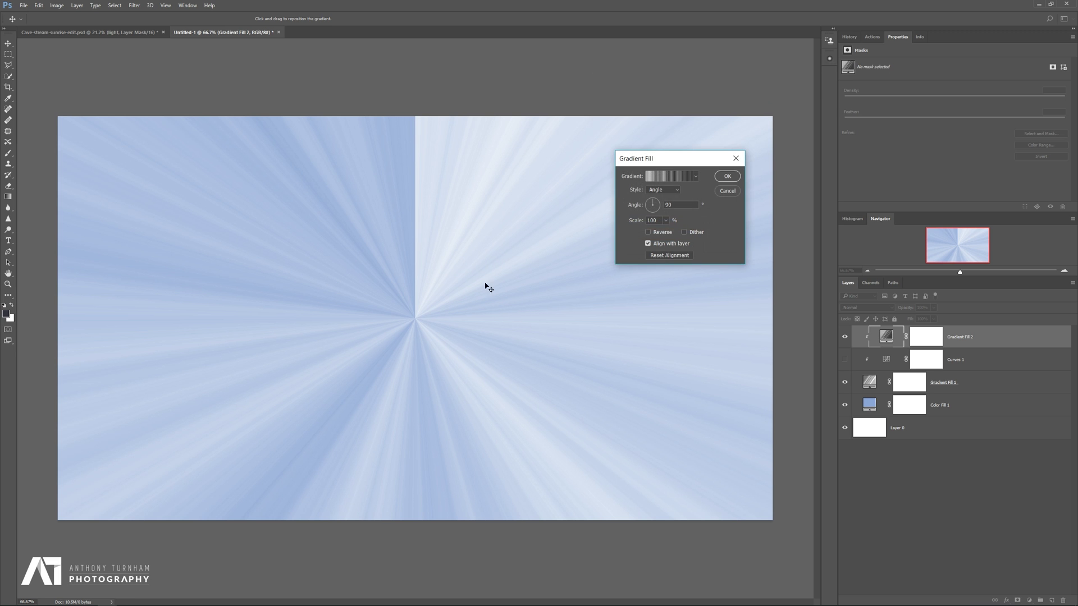
left_click_drag(691, 165, 587, 252)
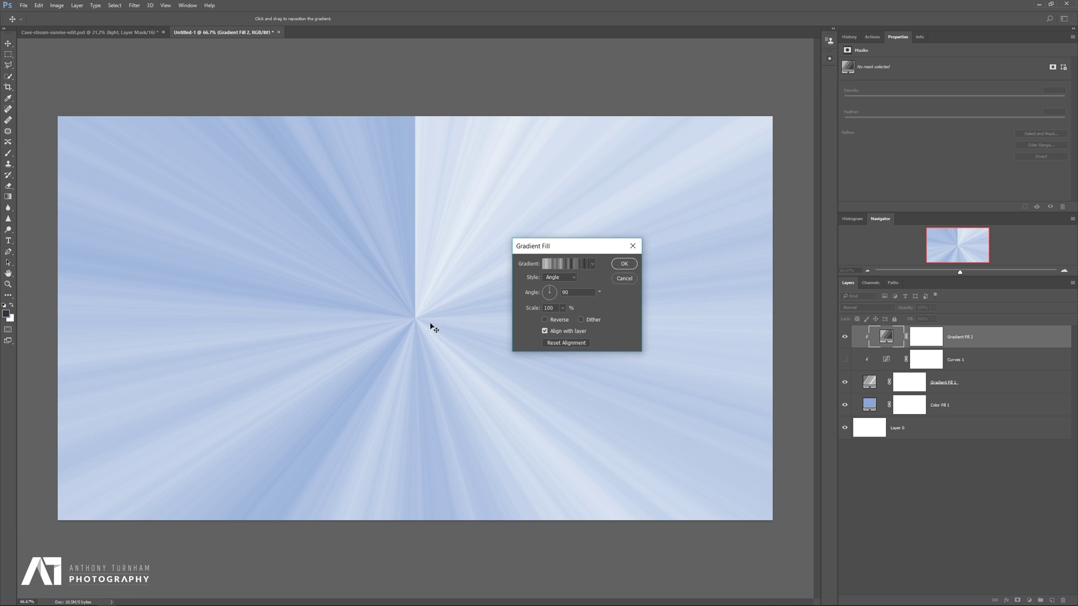
left_click_drag(419, 318, 407, 318)
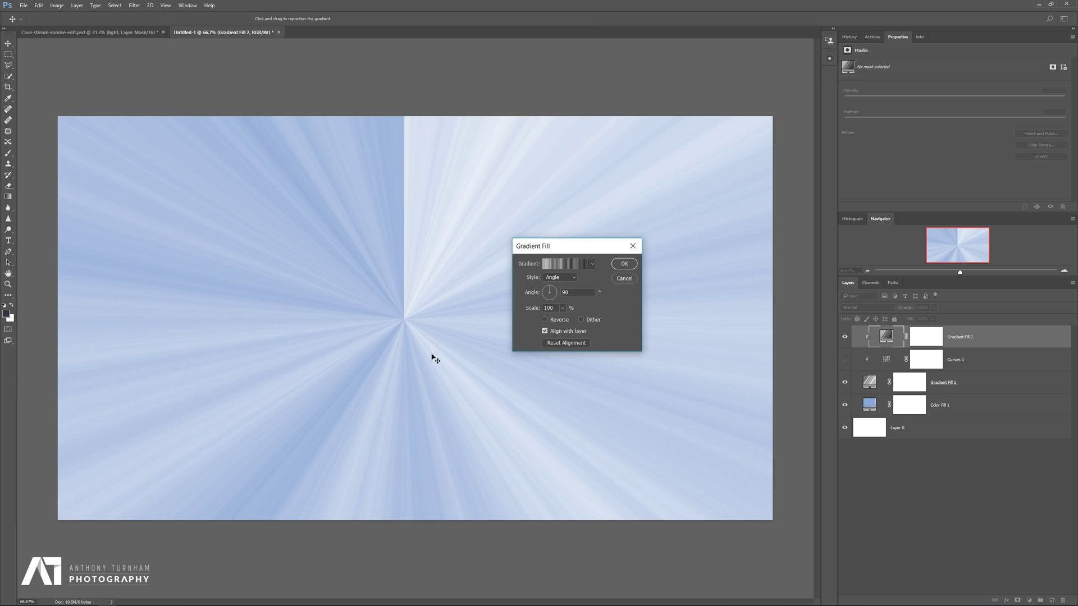
left_click_drag(431, 354, 227, 277)
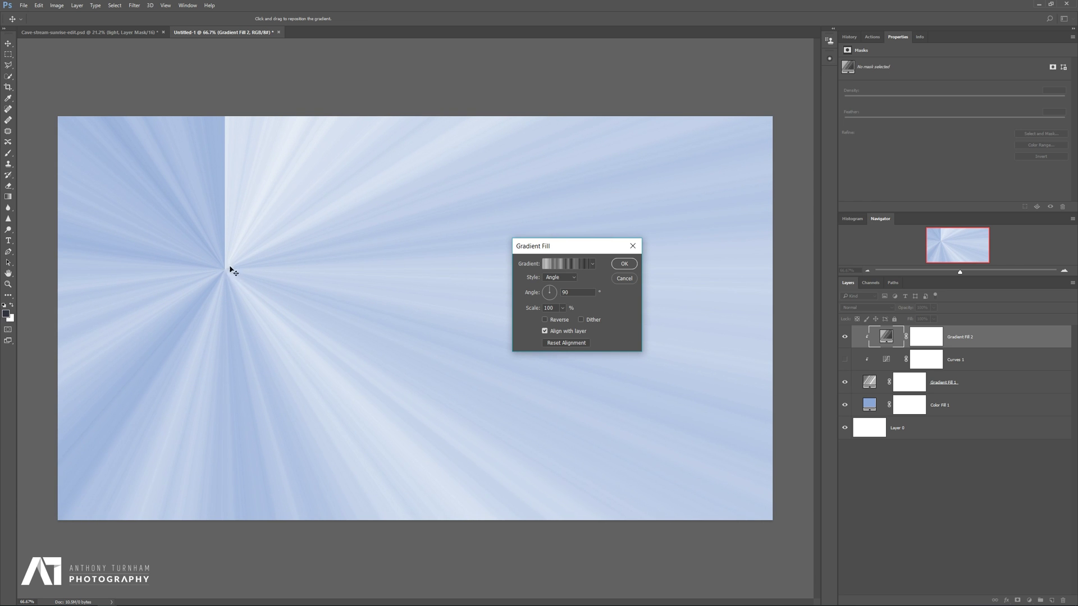
left_click(619, 268)
Set Gradient Fill 2 to 60% opacity, raise its ray centre, then hide it and select Gradient Fill 1.
left_click(932, 307)
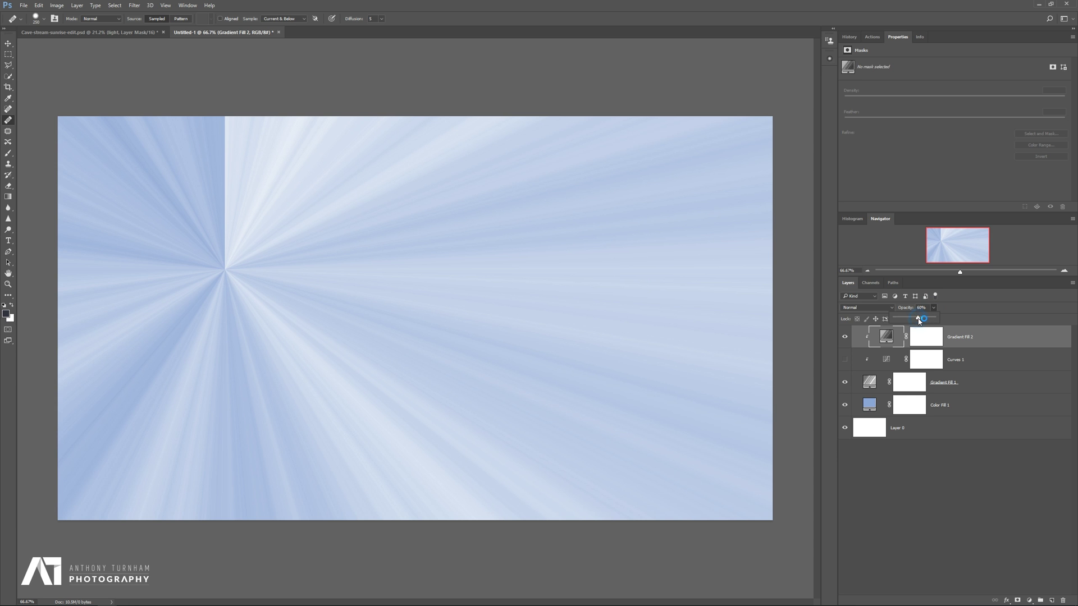
left_click_drag(918, 319, 915, 319)
double_click(885, 336)
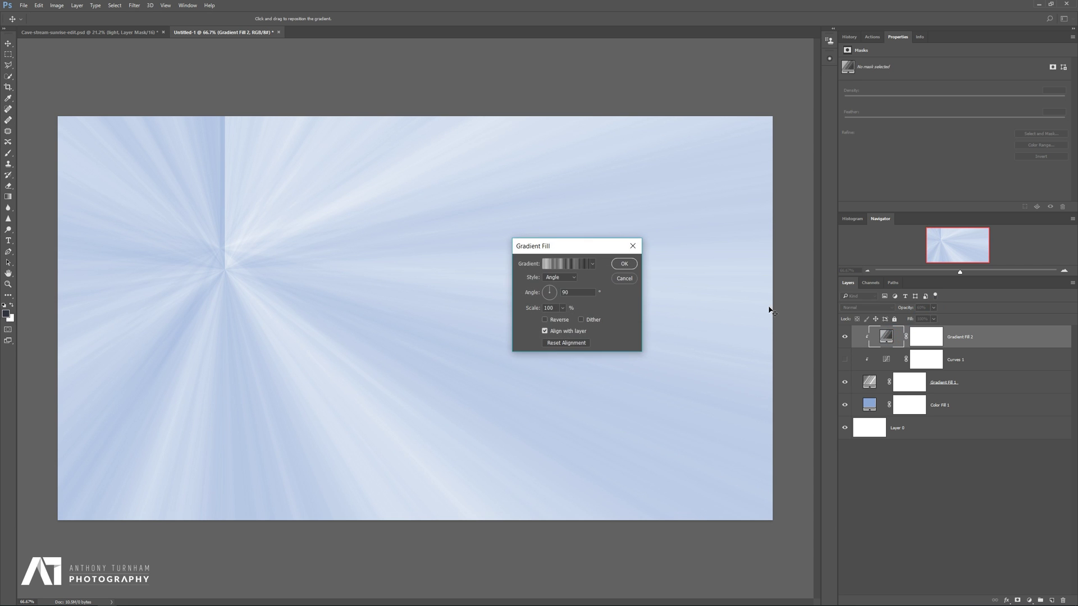
mouse_move(212, 287)
left_mouse_down()
mouse_move(243, 377)
mouse_move(251, 236)
mouse_move(212, 262)
mouse_move(216, 249)
left_mouse_up()
left_click(624, 263)
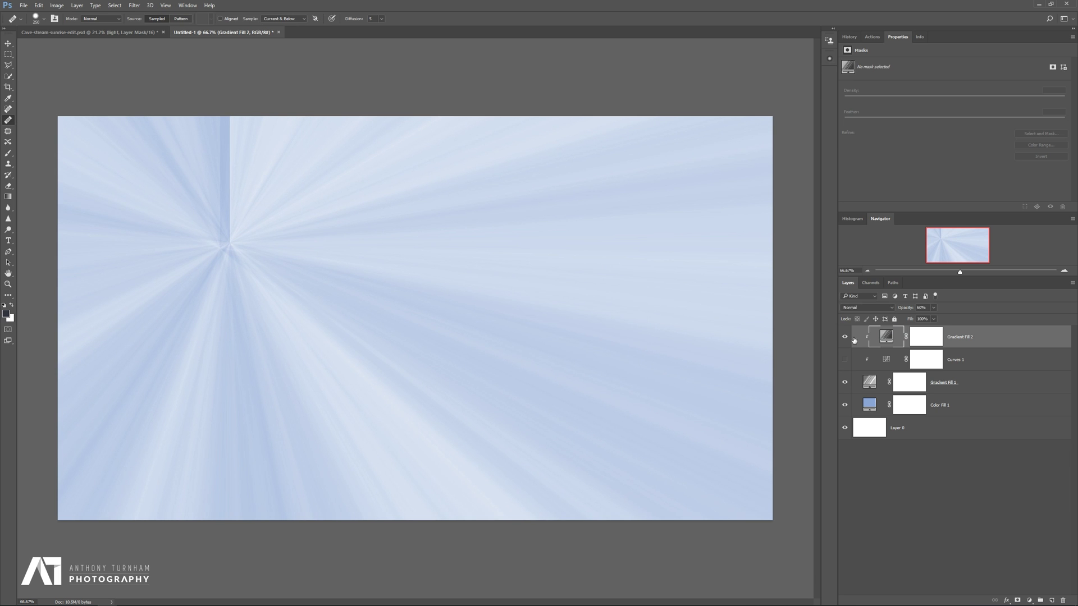
left_click(843, 338)
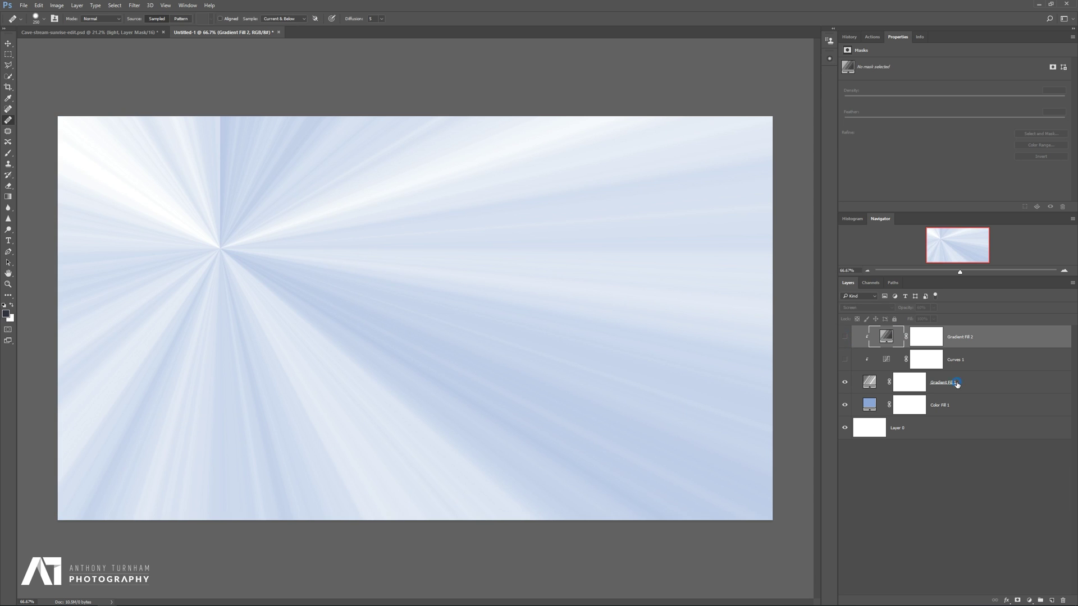
left_click(957, 384)
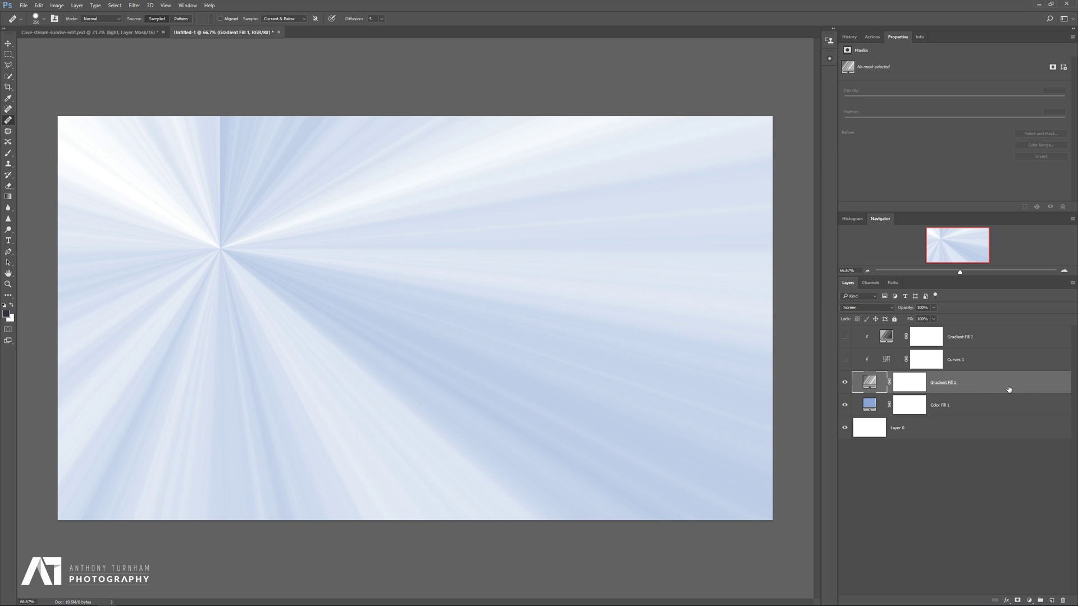
In Cave-stream-sunrise-edit.psd, show the light beams group, Curves 1, Gradient Fill 1, Layer 3 and Layer 4.
left_click(139, 34)
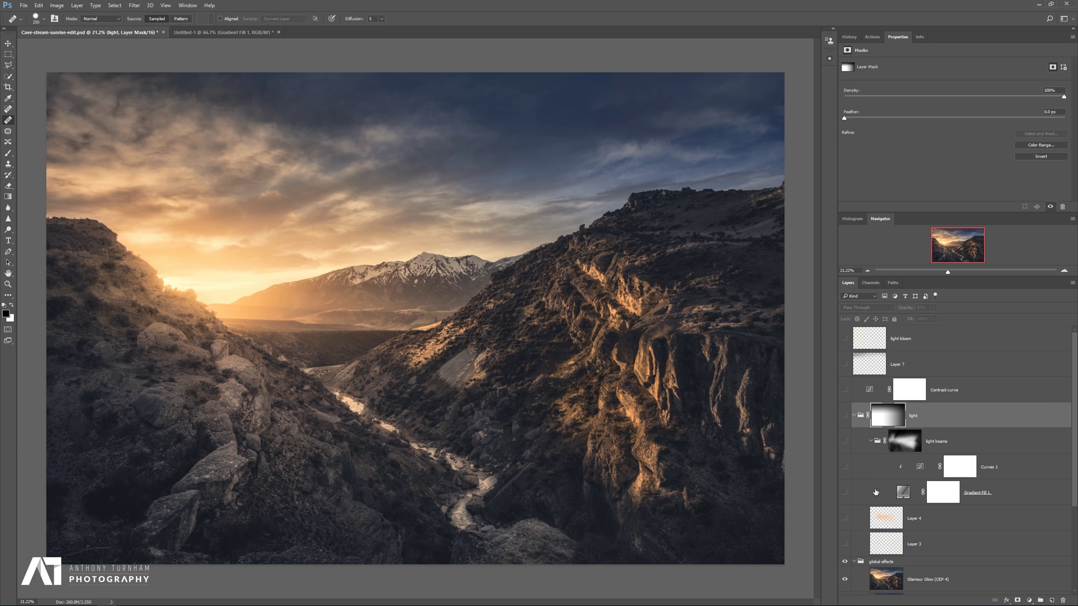
left_click(846, 442)
left_click(845, 545)
left_click(845, 518)
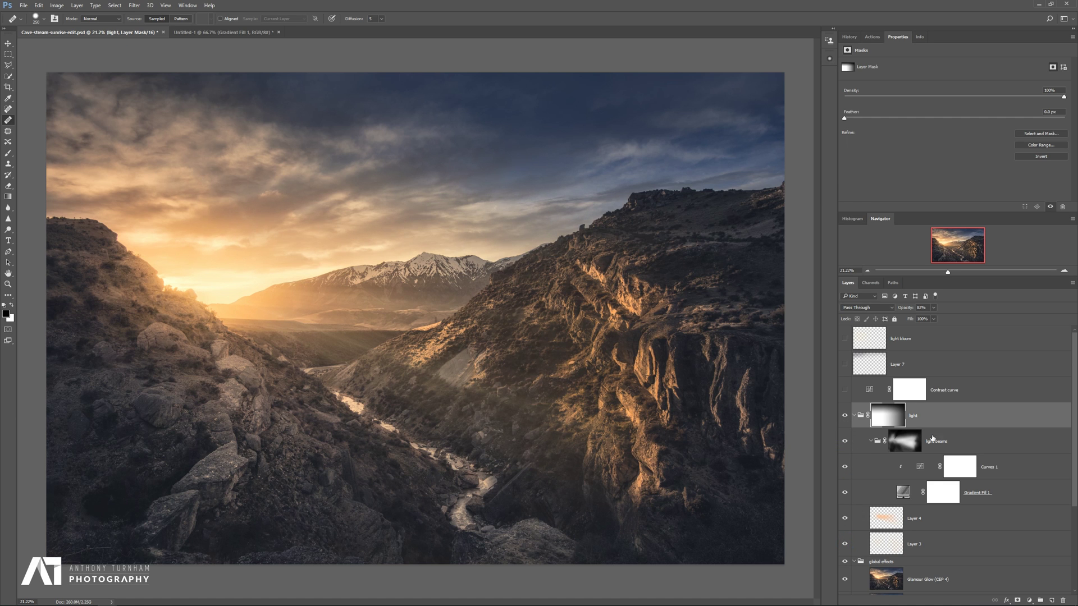
left_click(977, 491)
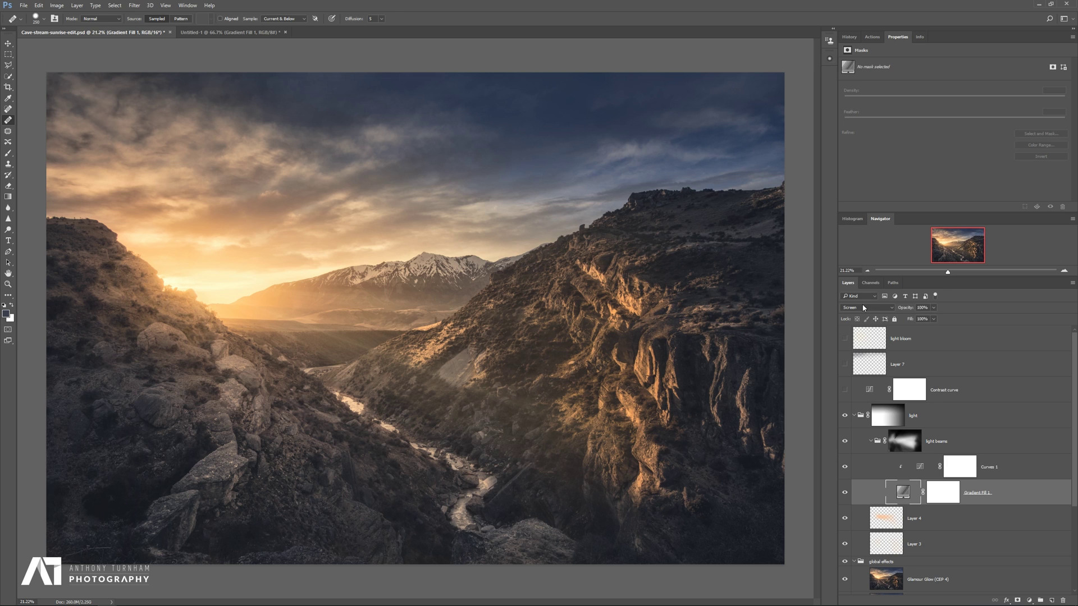
left_click(921, 466)
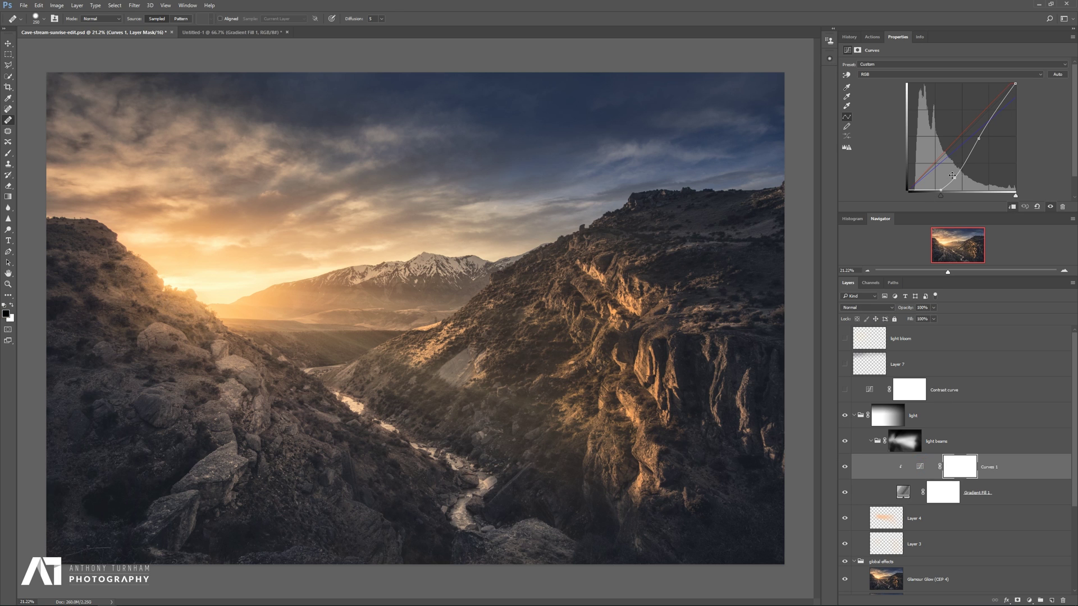
Toggle Curves 1 off and on to compare its effect on the beams, leaving it visible.
left_click(846, 467)
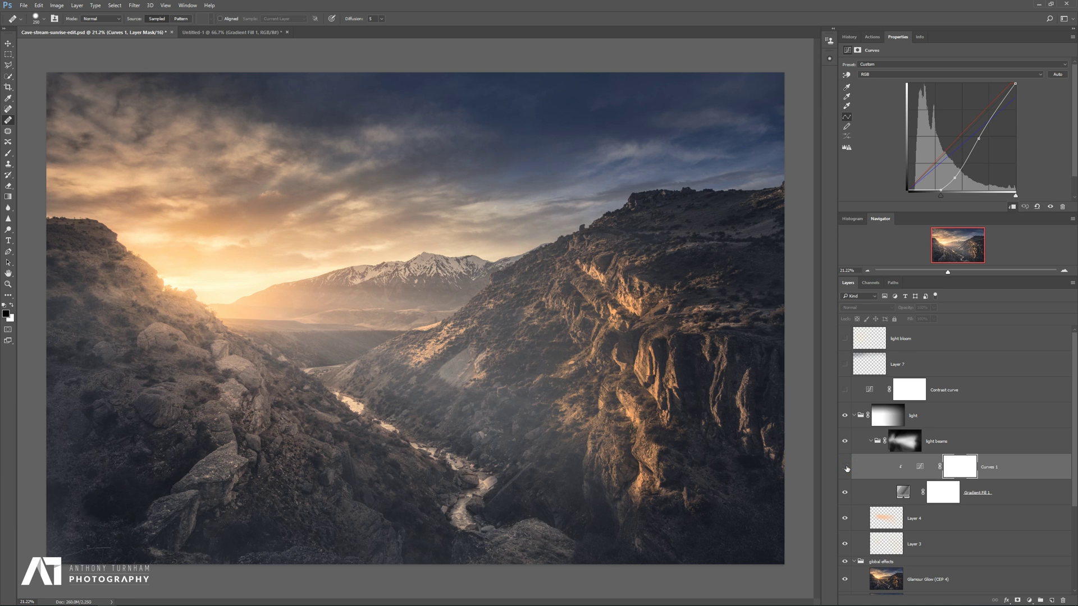
left_click(846, 467)
left_click(846, 467)
left_click(846, 467)
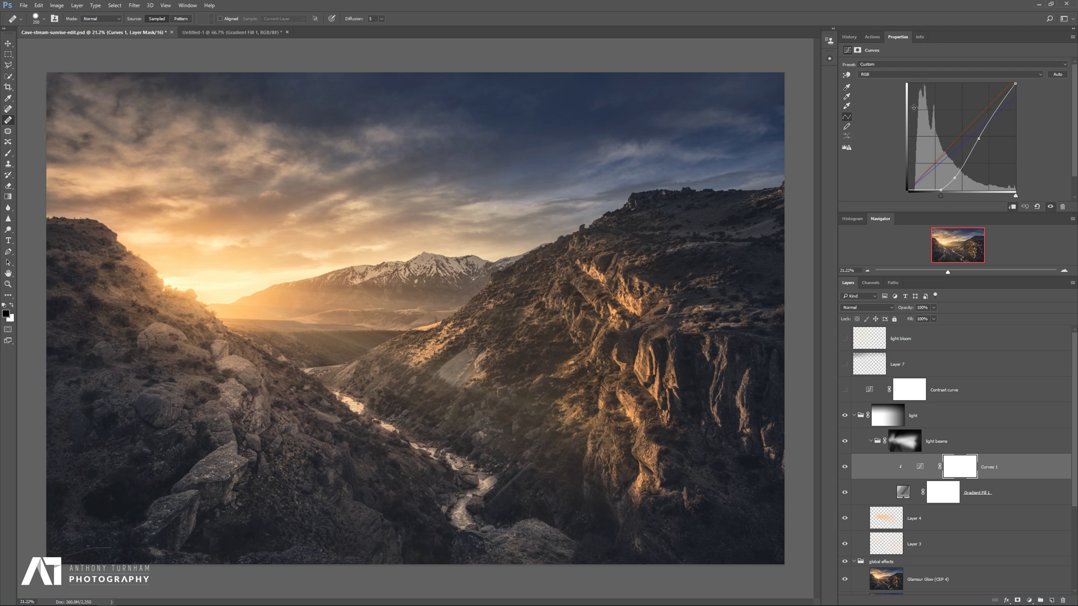
In Curves 1's Blue channel, drag the top-right point down to warm the rays yellow.
left_click(915, 75)
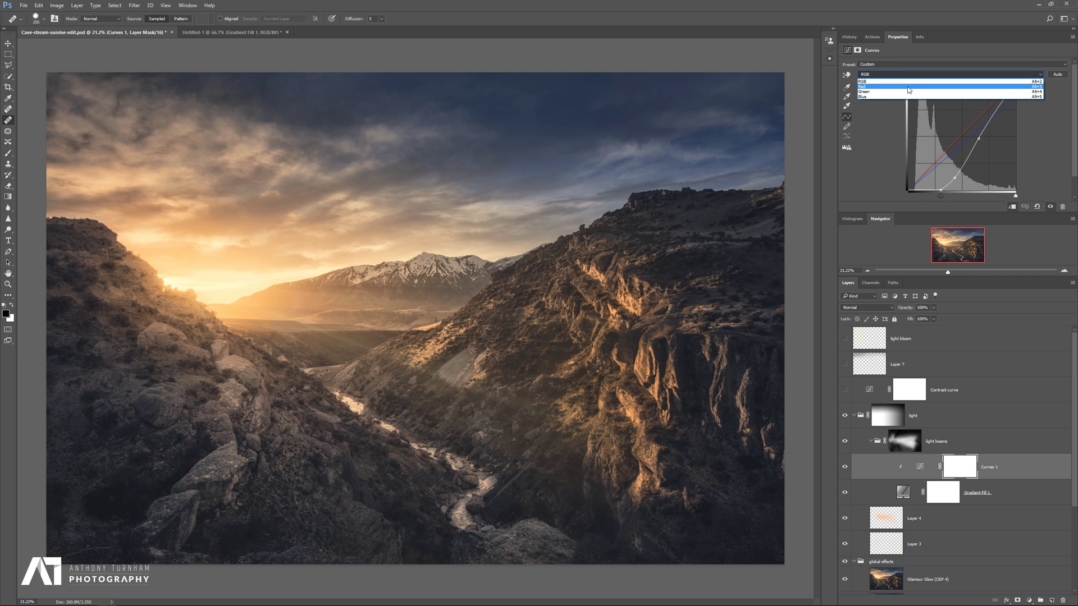
left_click(940, 96)
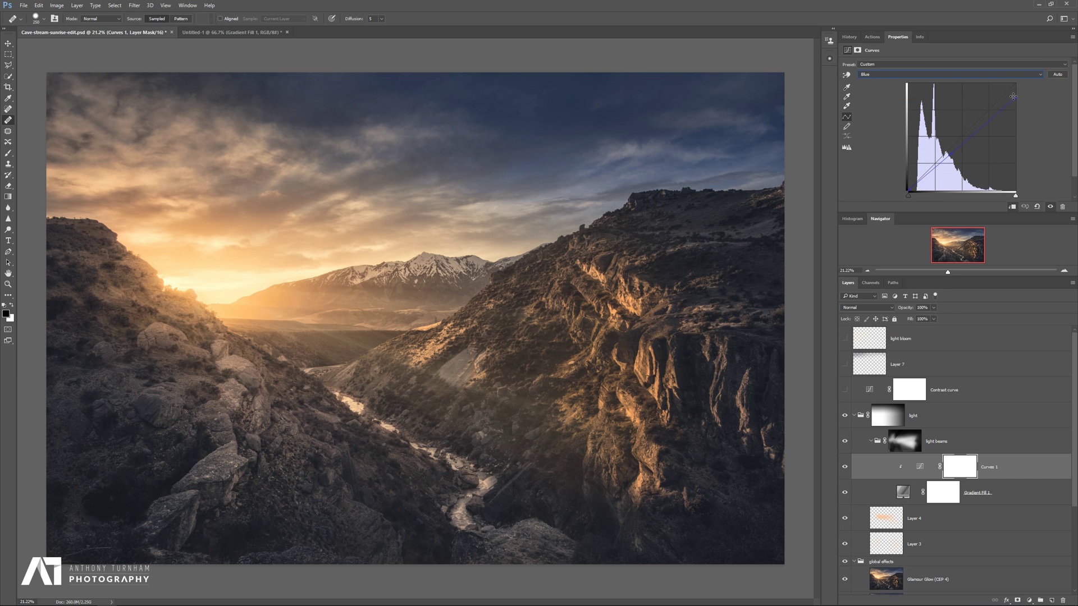
left_click(893, 74)
left_click(893, 74)
left_click_drag(1014, 99, 1015, 101)
mouse_move(1015, 102)
left_mouse_down()
mouse_move(1016, 163)
mouse_move(1037, 181)
mouse_move(1051, 91)
left_mouse_up()
Turn on the Contrast curve layer, comparing it off and on.
left_click(940, 395)
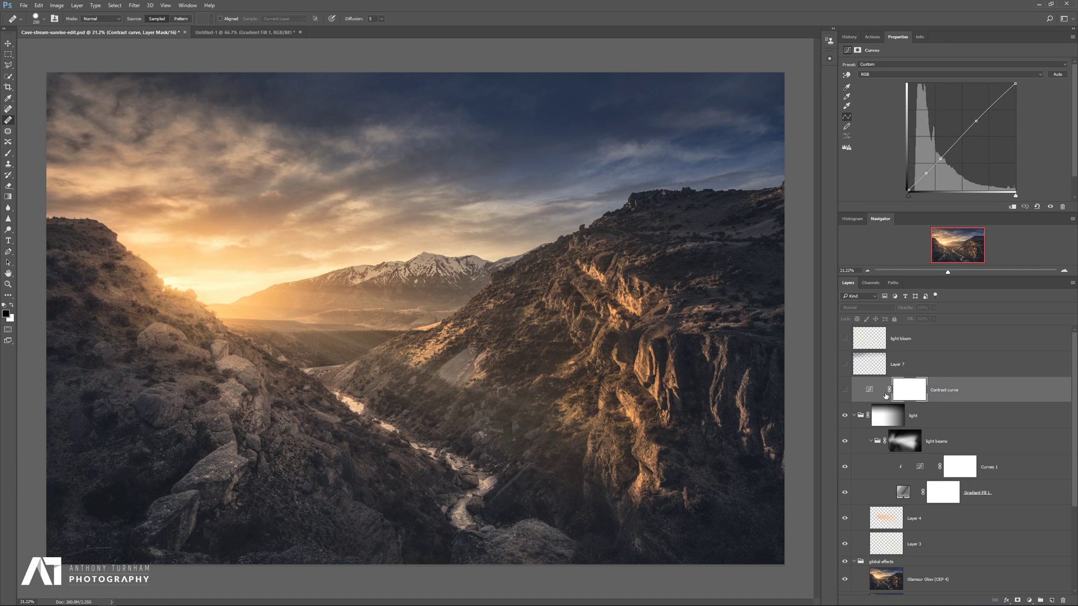
left_click(844, 390)
left_click(845, 390)
left_click(845, 390)
Show Layer 7 to darken the sky, comparing before and after, and keep it on.
left_click(933, 368)
left_click(844, 365)
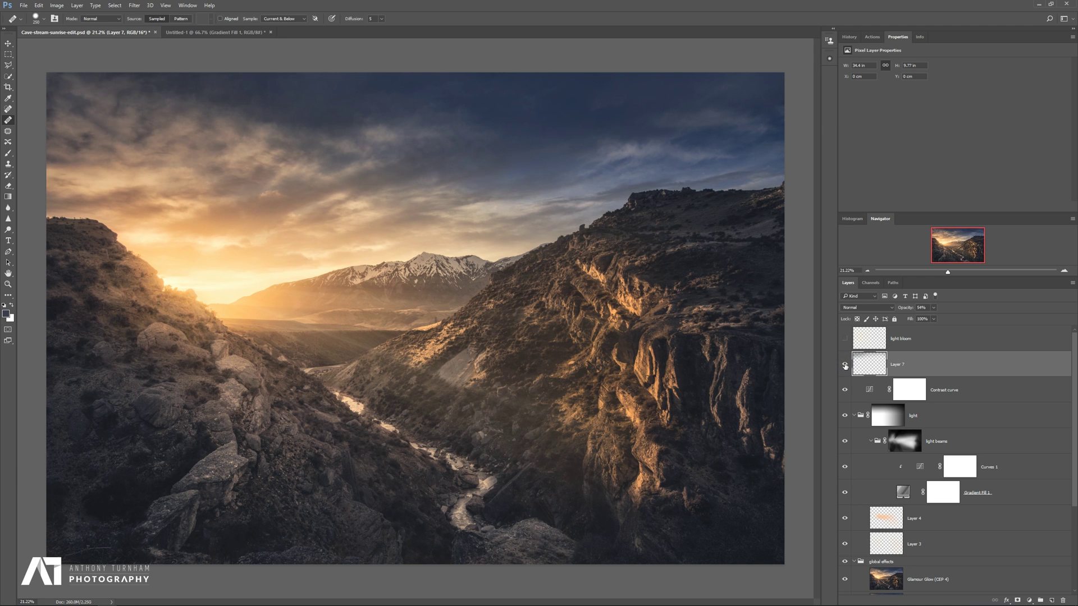
left_click(845, 365)
left_click(844, 365)
left_click(844, 365)
left_click(844, 366)
Compare the light bloom glow on and off several times, leaving the layer hidden.
left_click(915, 339)
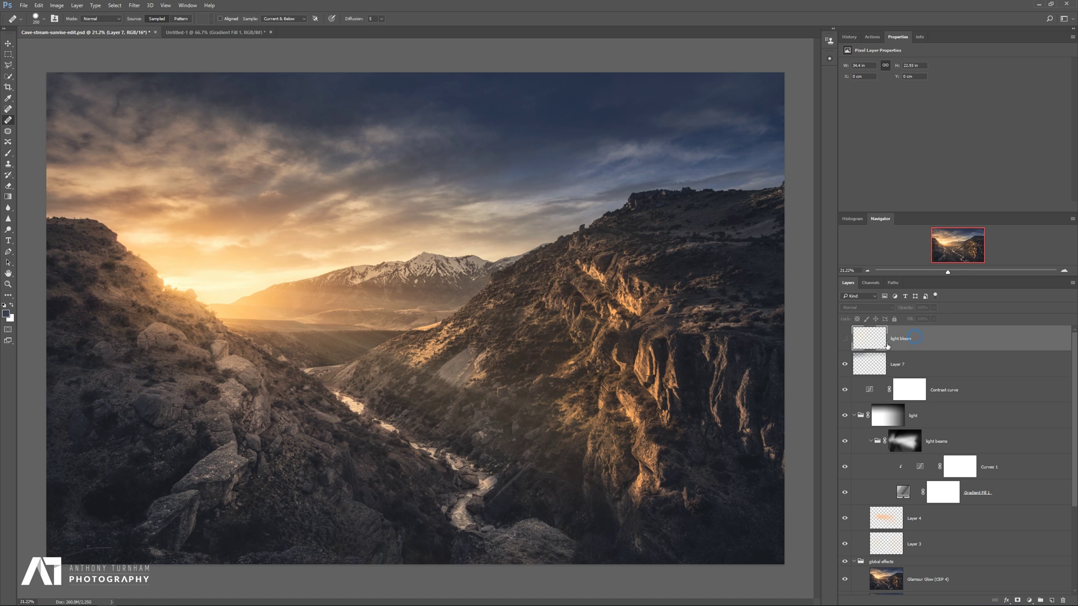
left_click(845, 339)
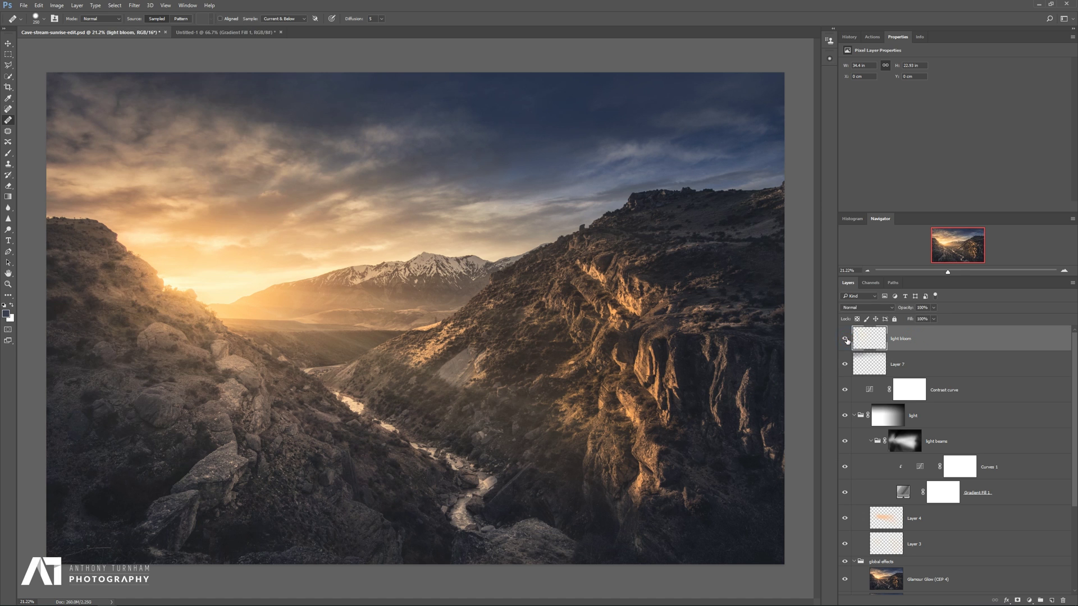
left_click(845, 339)
left_click(844, 339)
left_click(844, 339)
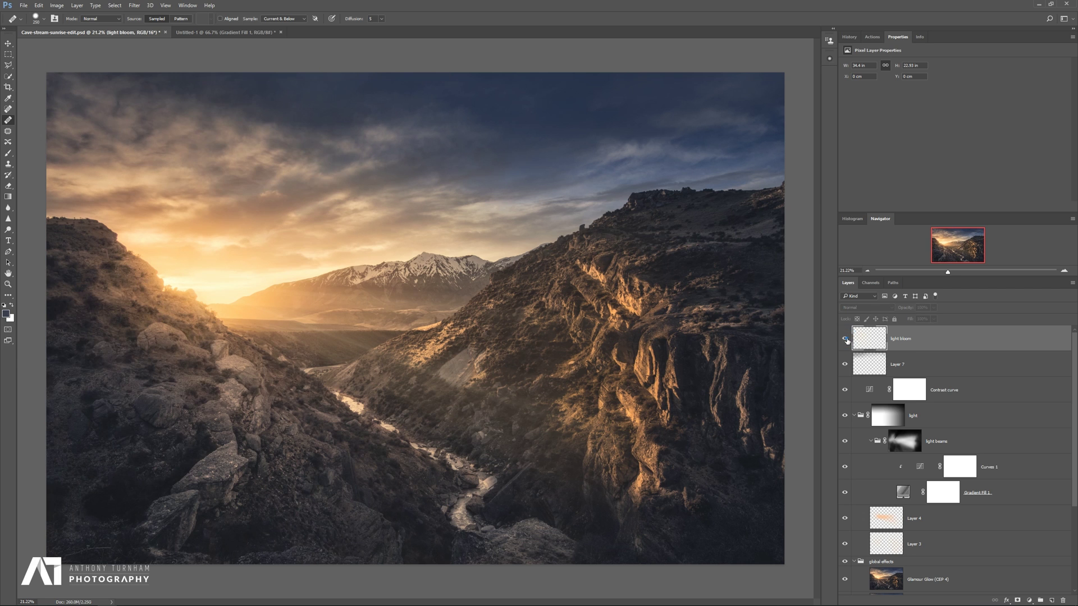
left_click(845, 339)
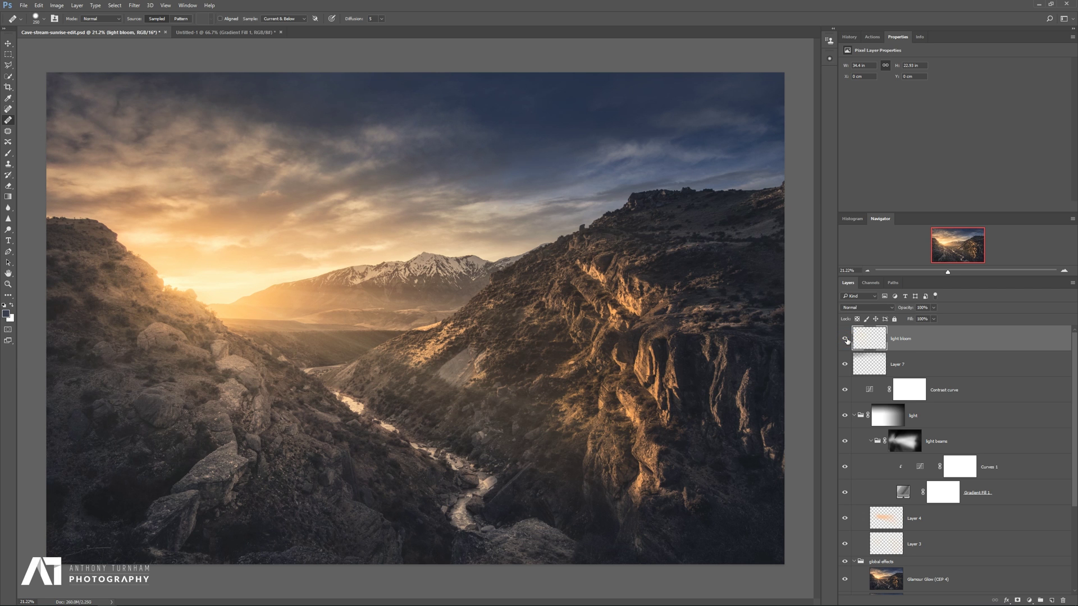
left_click(844, 339)
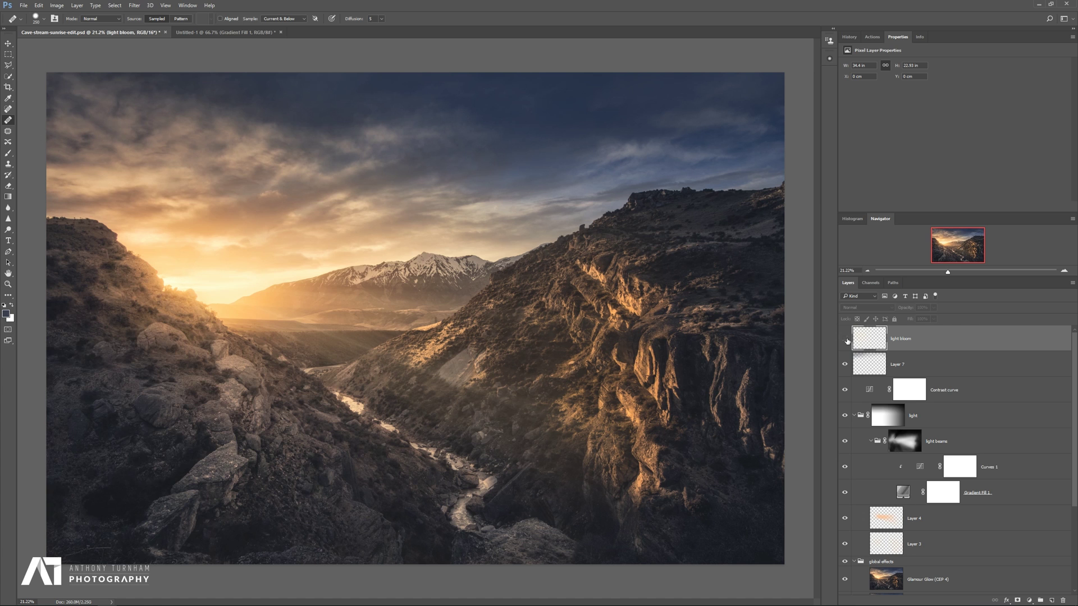
left_click(845, 339)
left_click(845, 339)
Add a new layer and pick a warm light yellow from the sky with the Brush tool.
left_click(1051, 600)
left_click(8, 152)
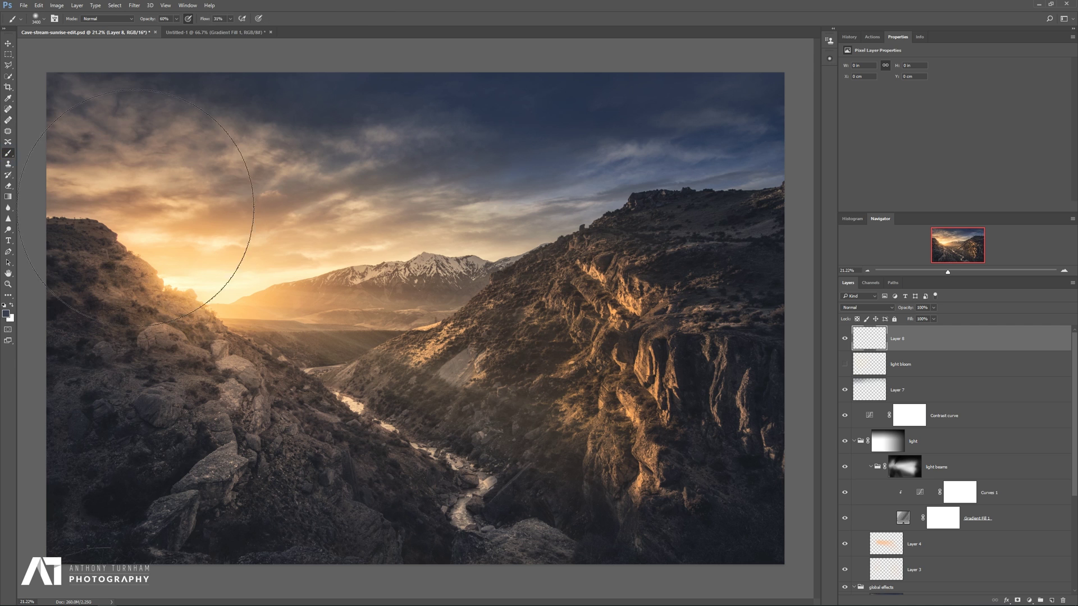
left_click(172, 235, "alt")
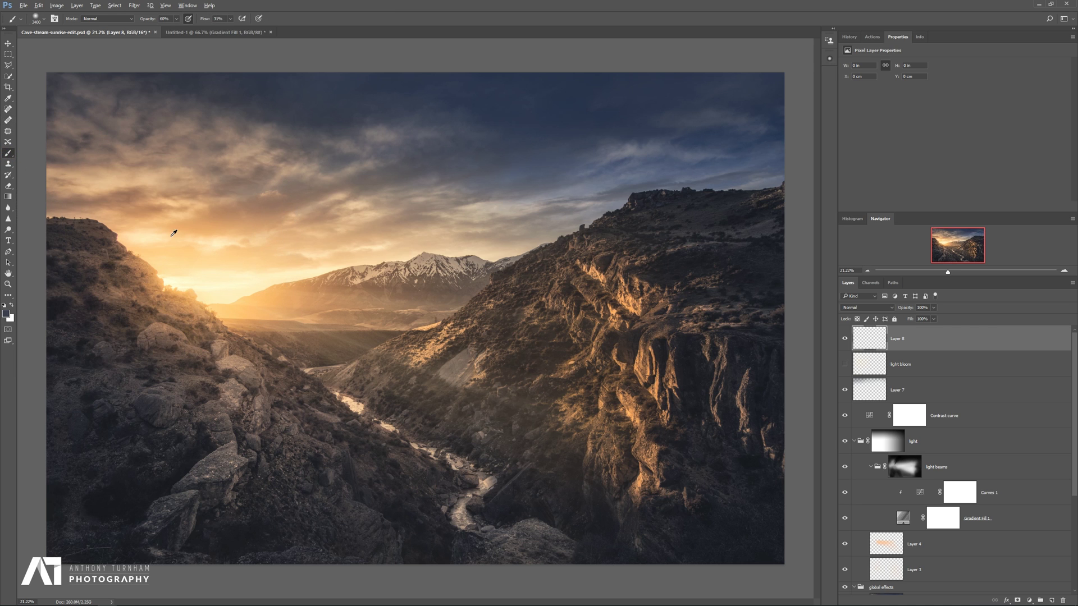
left_click(181, 270, "alt")
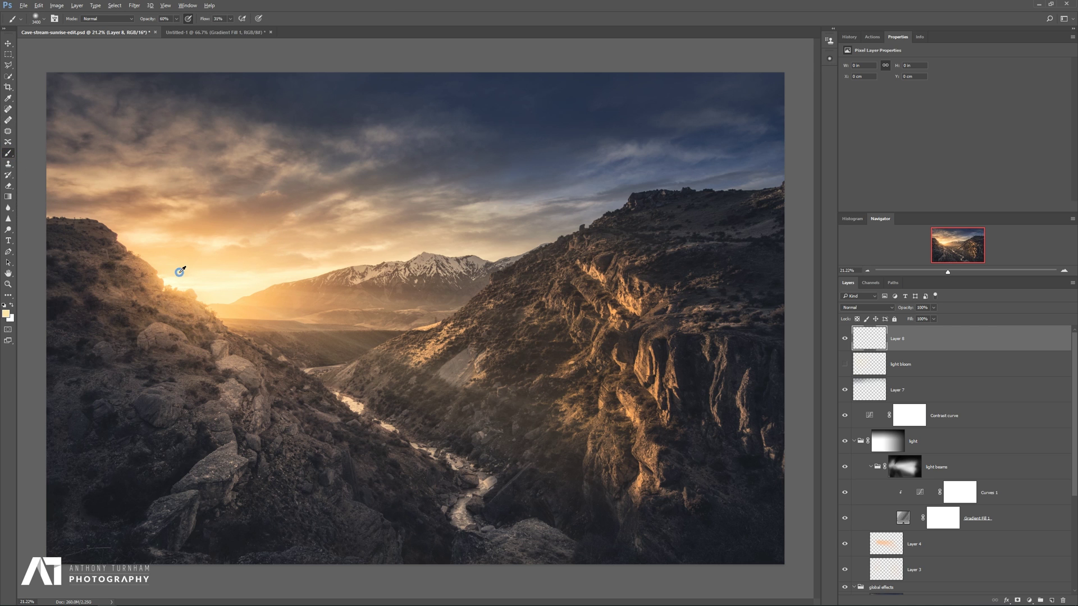
left_click(209, 275, "alt")
Set the brush to size 5000 with 100% flow and opacity, and paint a glow around the sun.
key("bracketright")
key("bracketright")
key("bracketright")
key("bracketright")
left_click(229, 23)
left_click_drag(228, 29, 262, 29)
left_click(177, 19)
left_click_drag(187, 30, 202, 30)
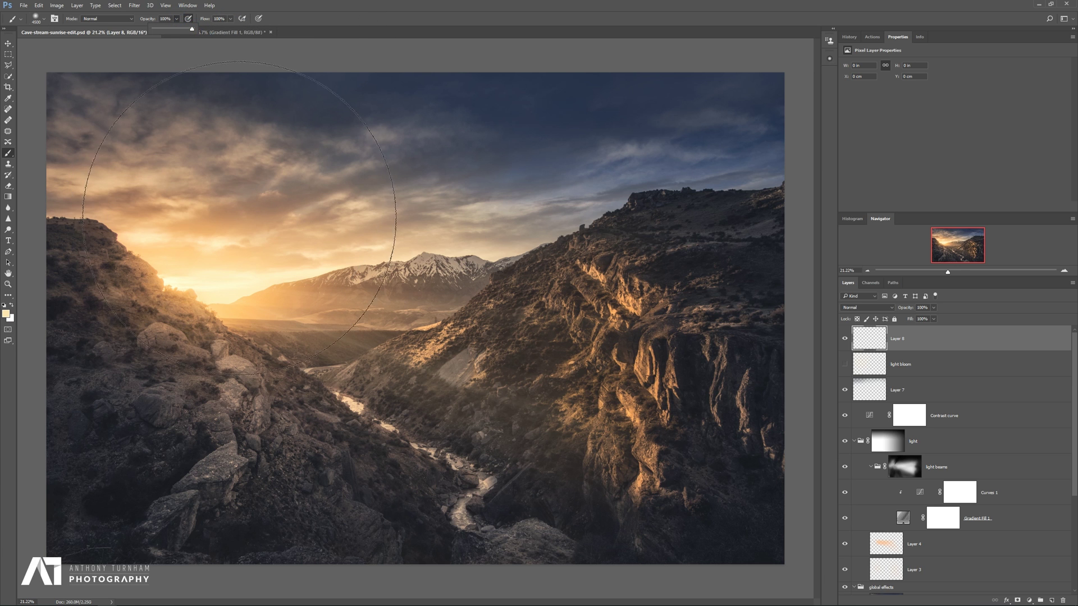
key("bracketright")
key("bracketright")
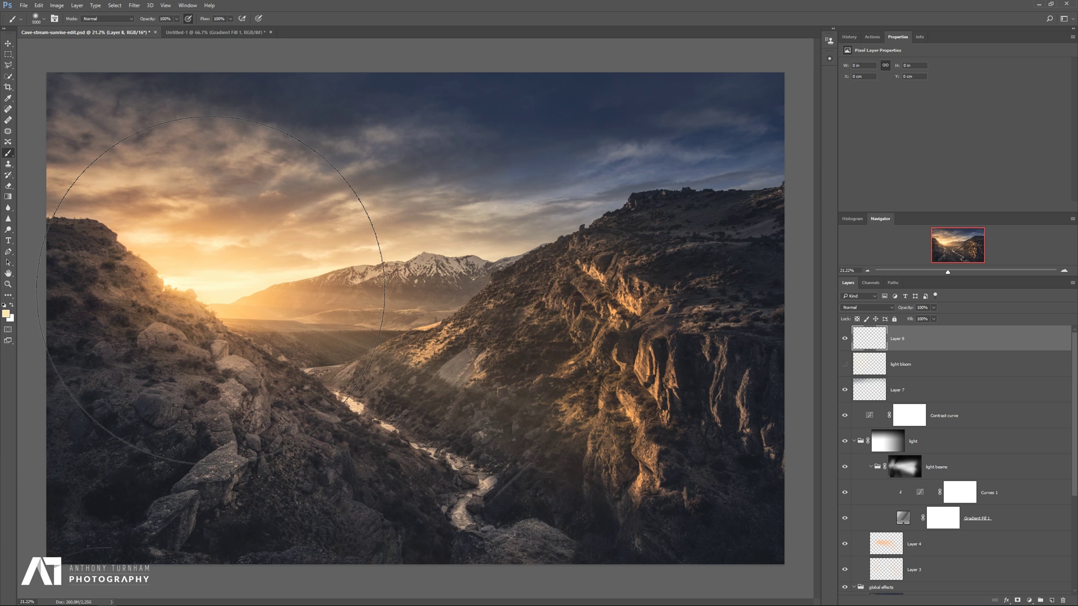
left_click(210, 291)
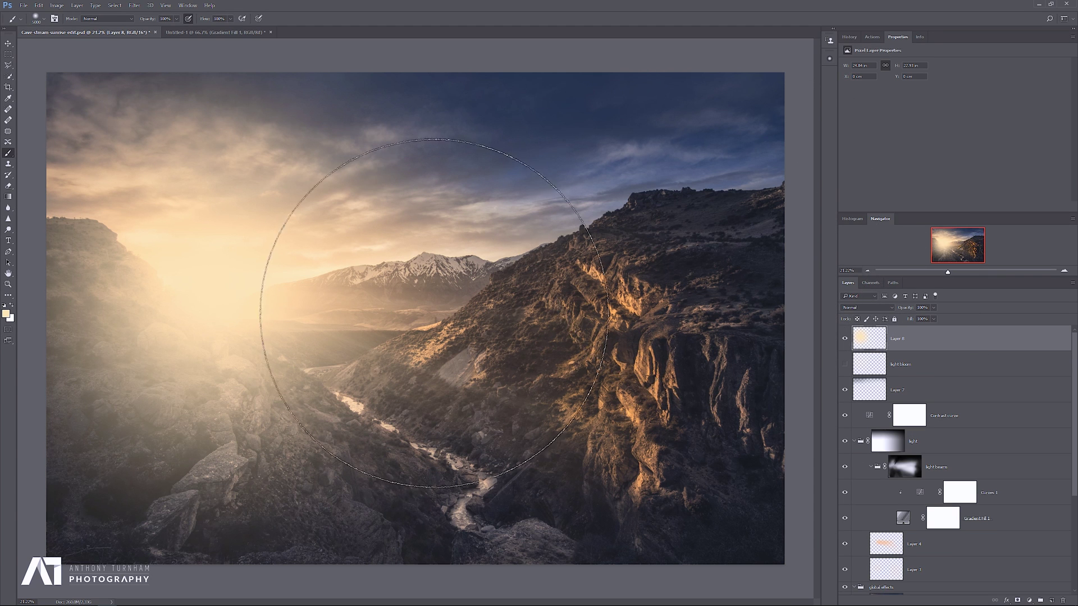
Lower the sun glow layer's opacity to soften it, then hide it to compare.
left_click(934, 308)
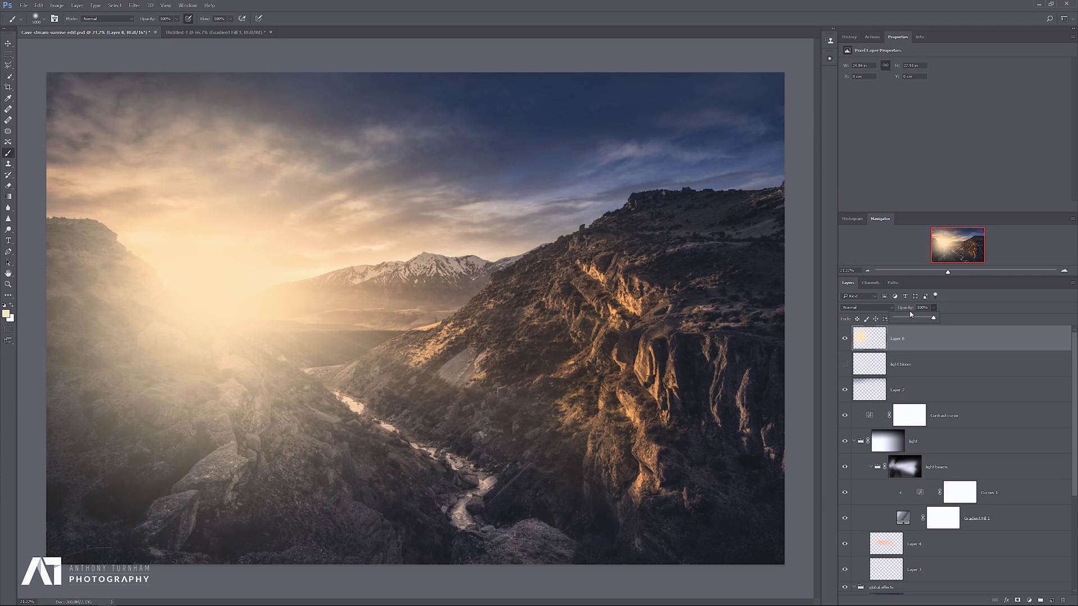
mouse_move(900, 319)
left_mouse_down()
mouse_move(905, 326)
mouse_move(890, 323)
mouse_move(901, 331)
left_mouse_up()
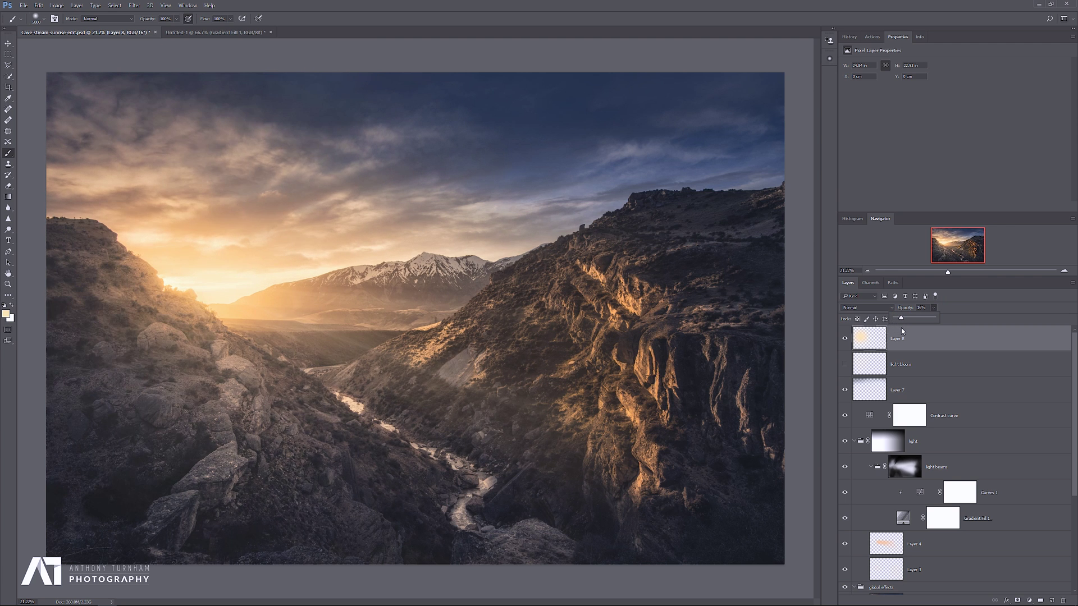
left_click(844, 339)
Compare the sun glow layer on and off, keeping it switched on.
left_click(844, 339)
left_click(844, 339)
left_click(844, 339)
left_click(844, 339)
Solo the Lightroom base layer, then toggle the finished look layer, leaving it visible.
scroll(908, 470, "down", 5)
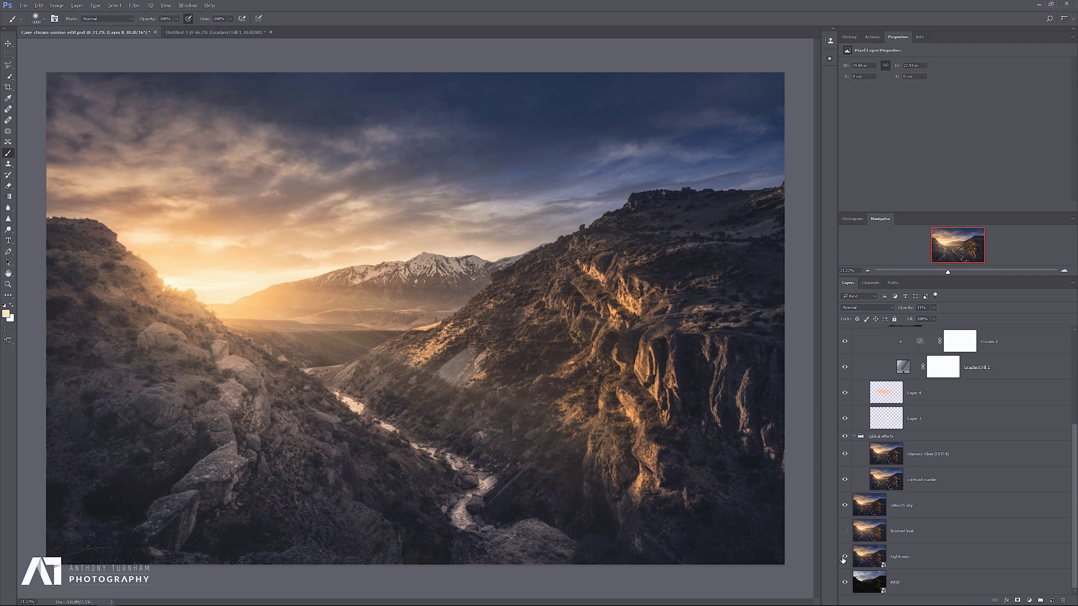
left_click(844, 557, "alt")
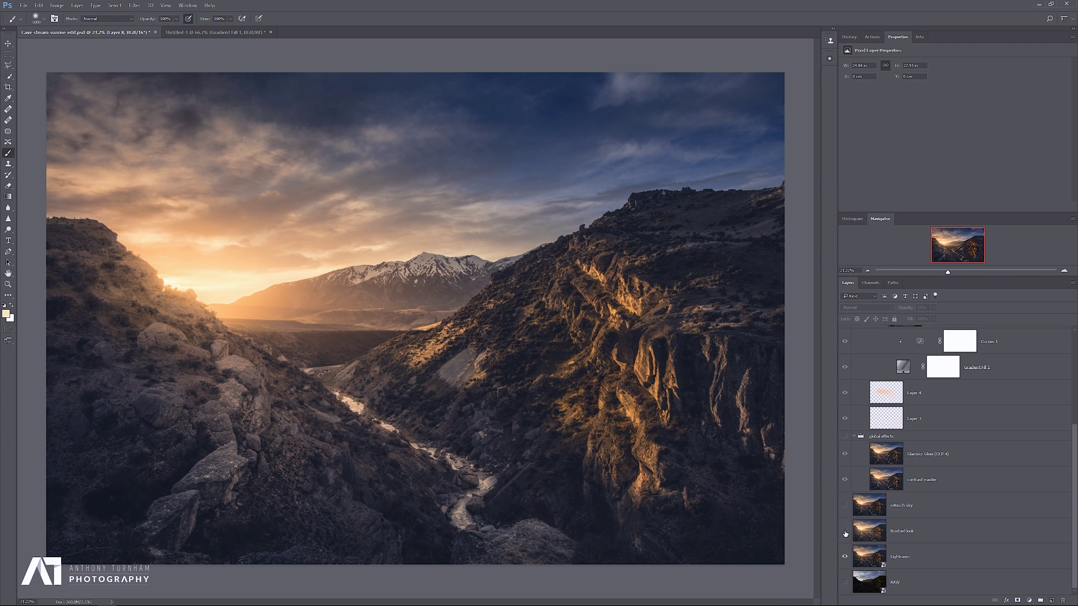
left_click(844, 532)
left_click(845, 532)
left_click(845, 532)
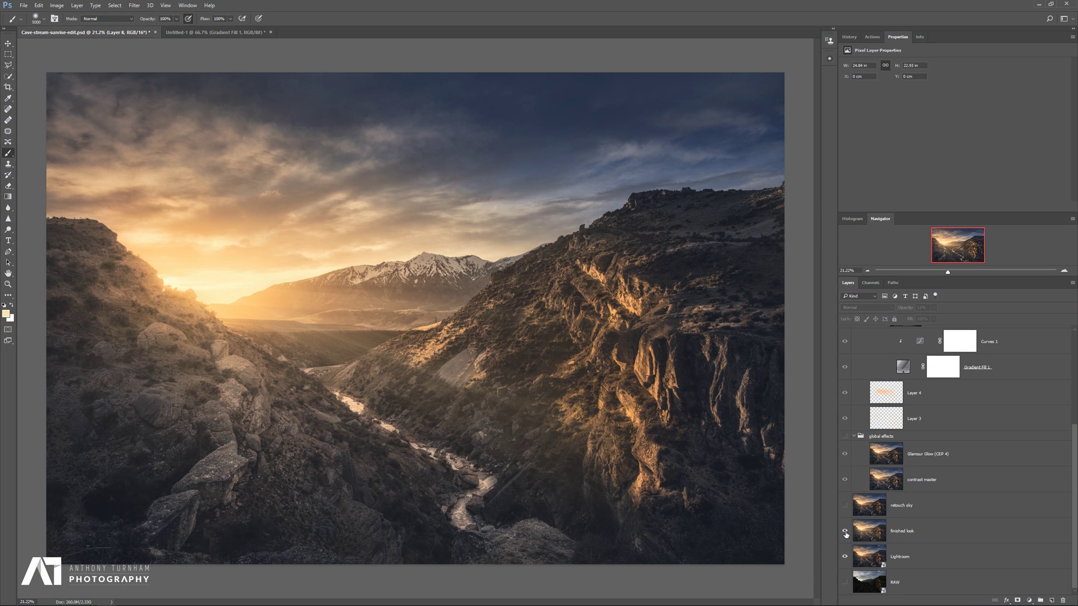